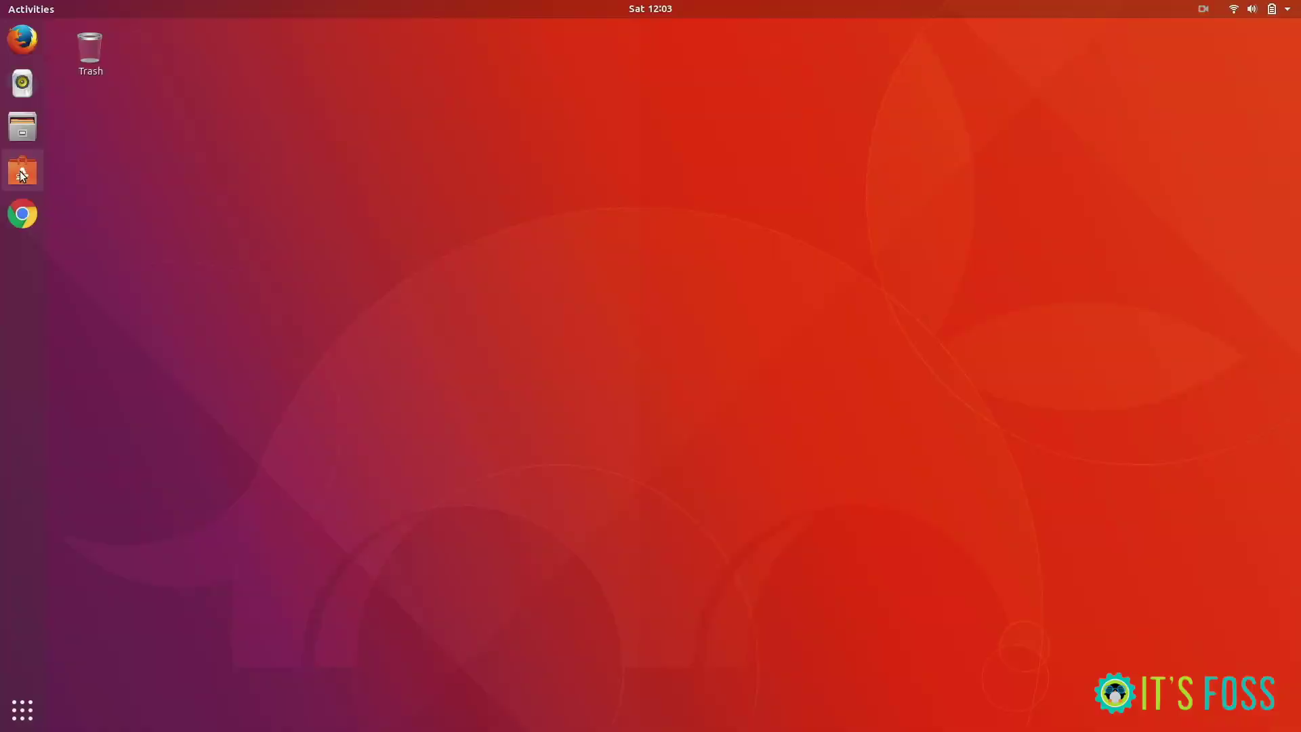
- Search Ubuntu Software for 'tweak' and open the GNOME Tweaks details page
click(21, 175)
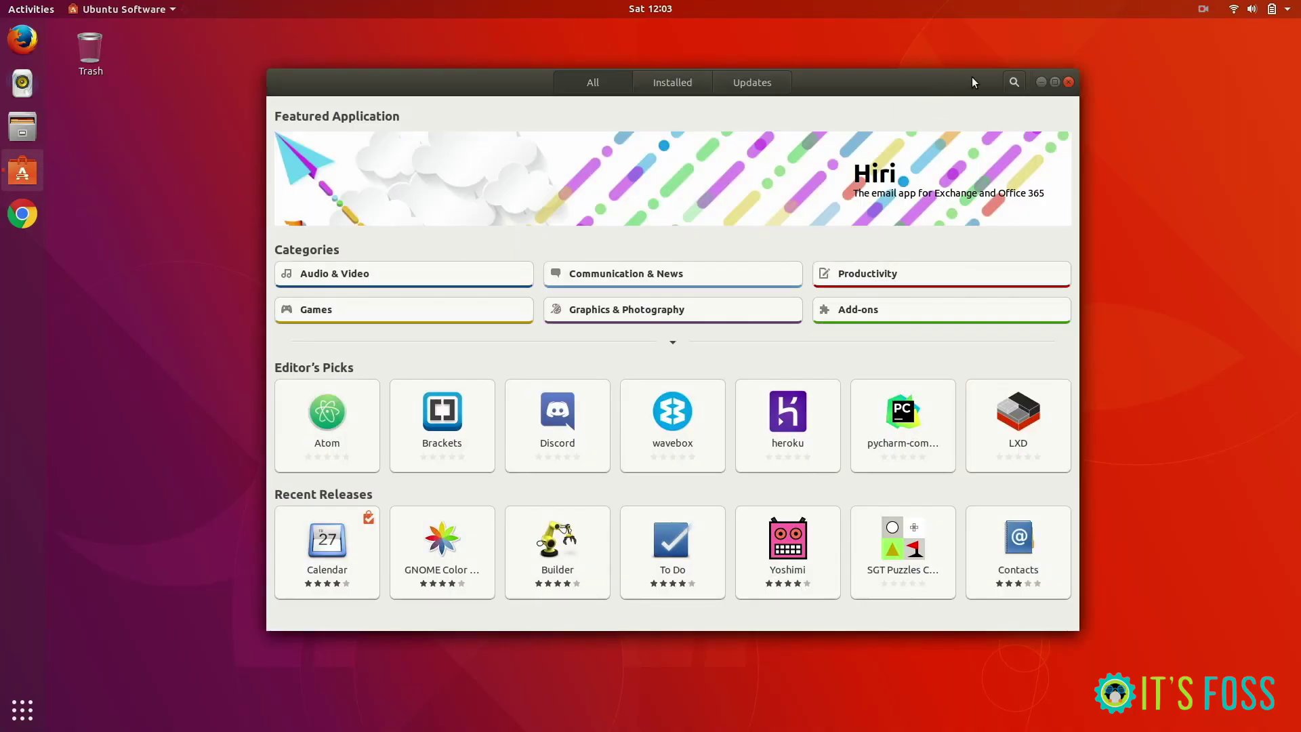
click(1011, 83)
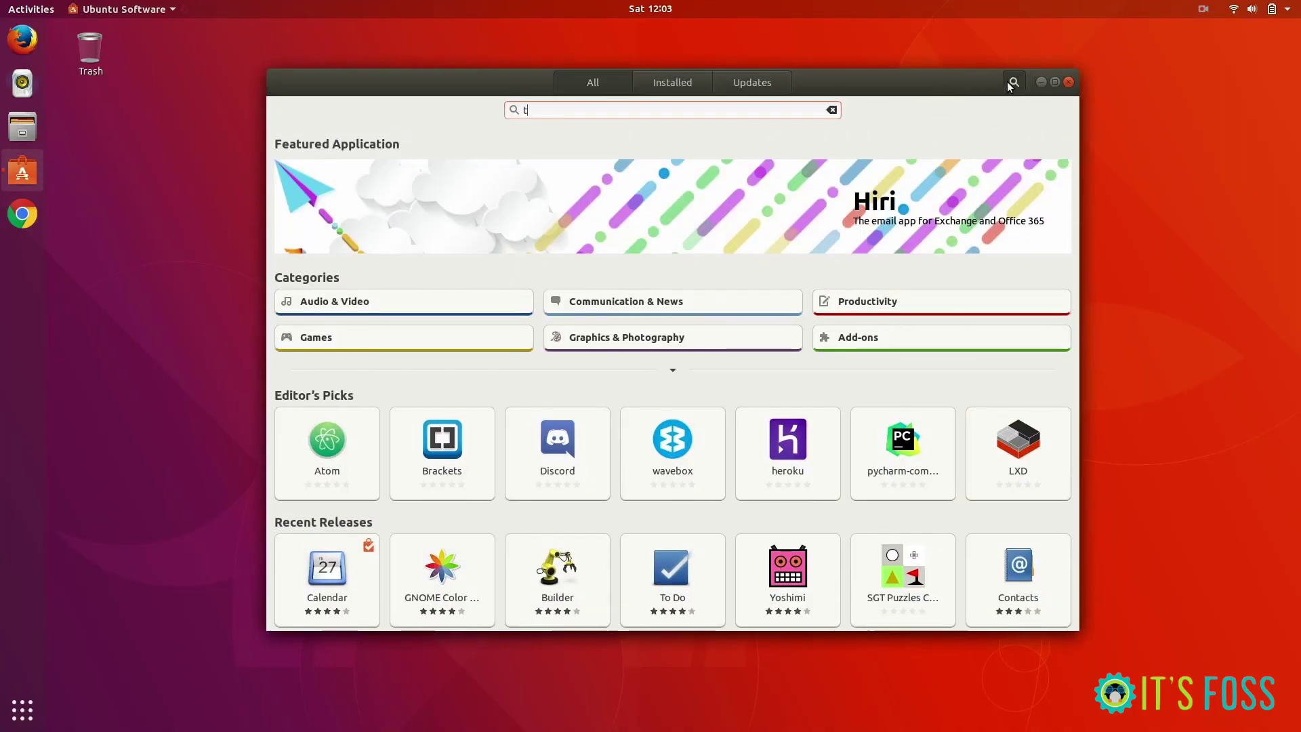
text(tweak)
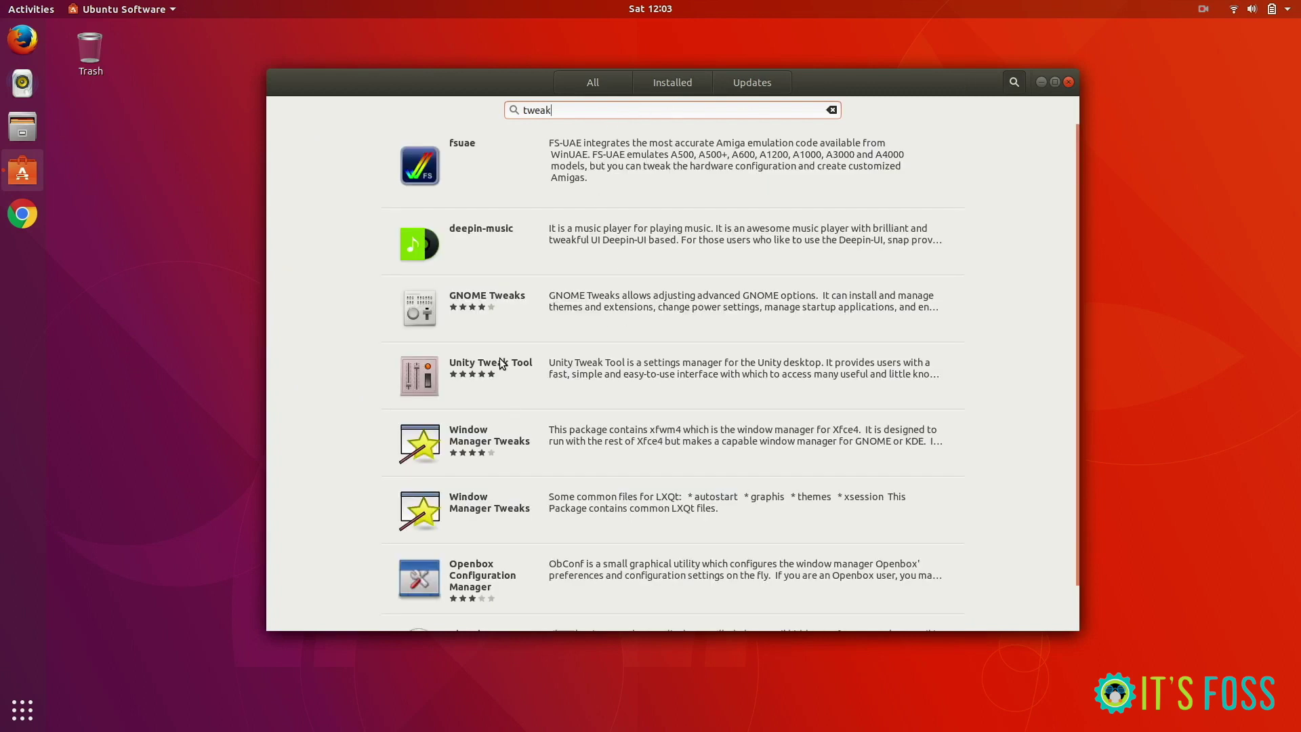
click(511, 297)
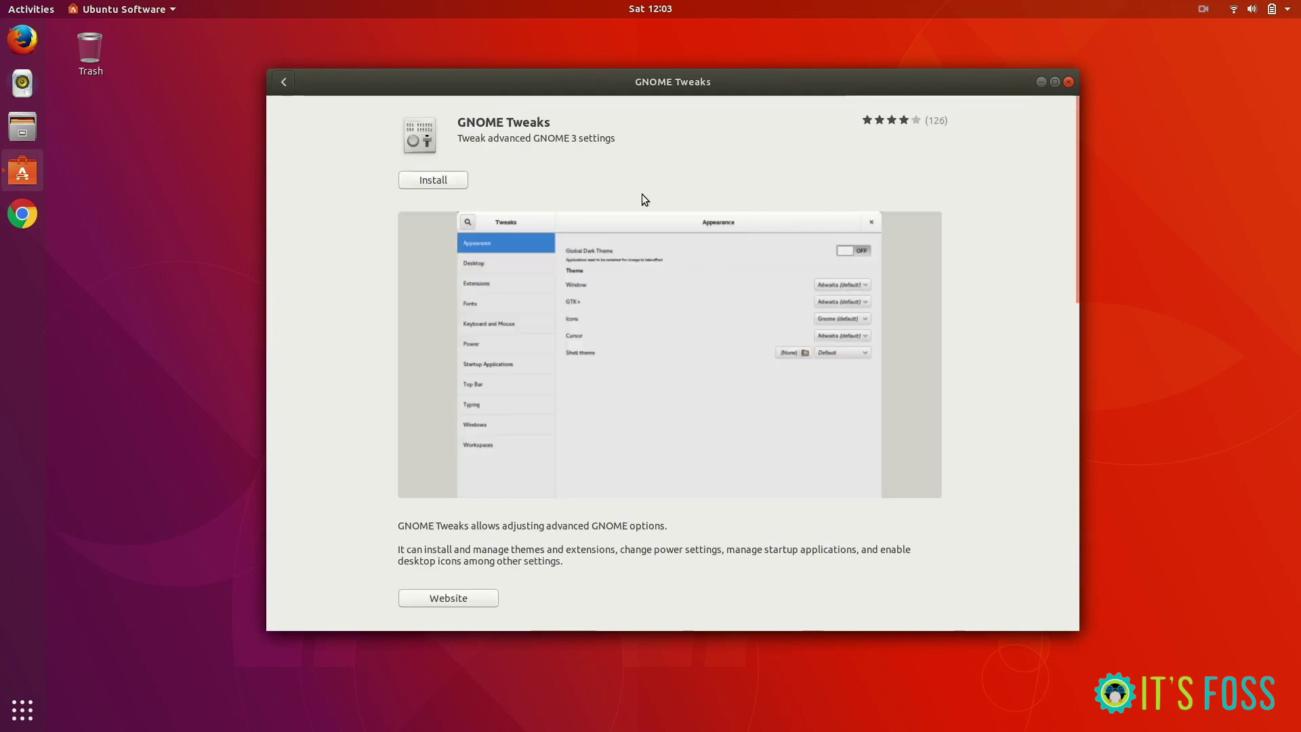
- Install GNOME Tweaks with the account password, launch it, and hide Ubuntu Software
click(439, 177)
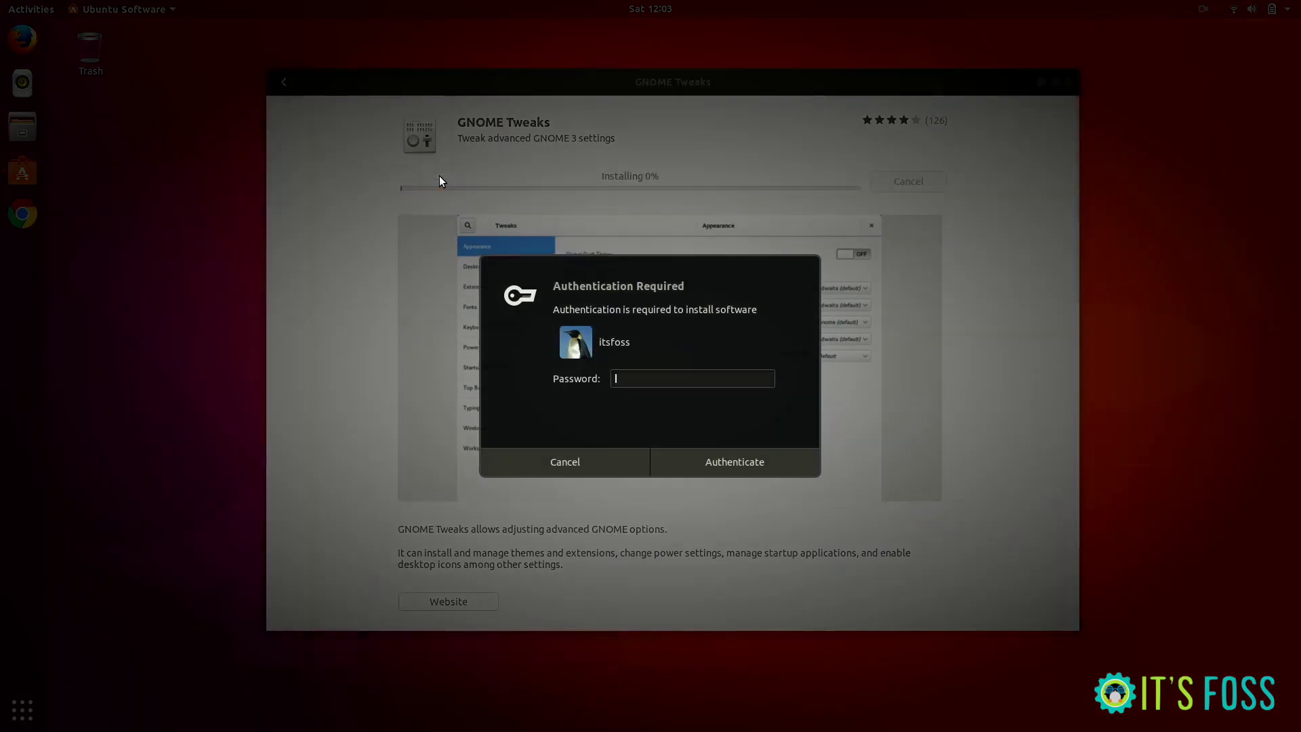
text(•••••••)
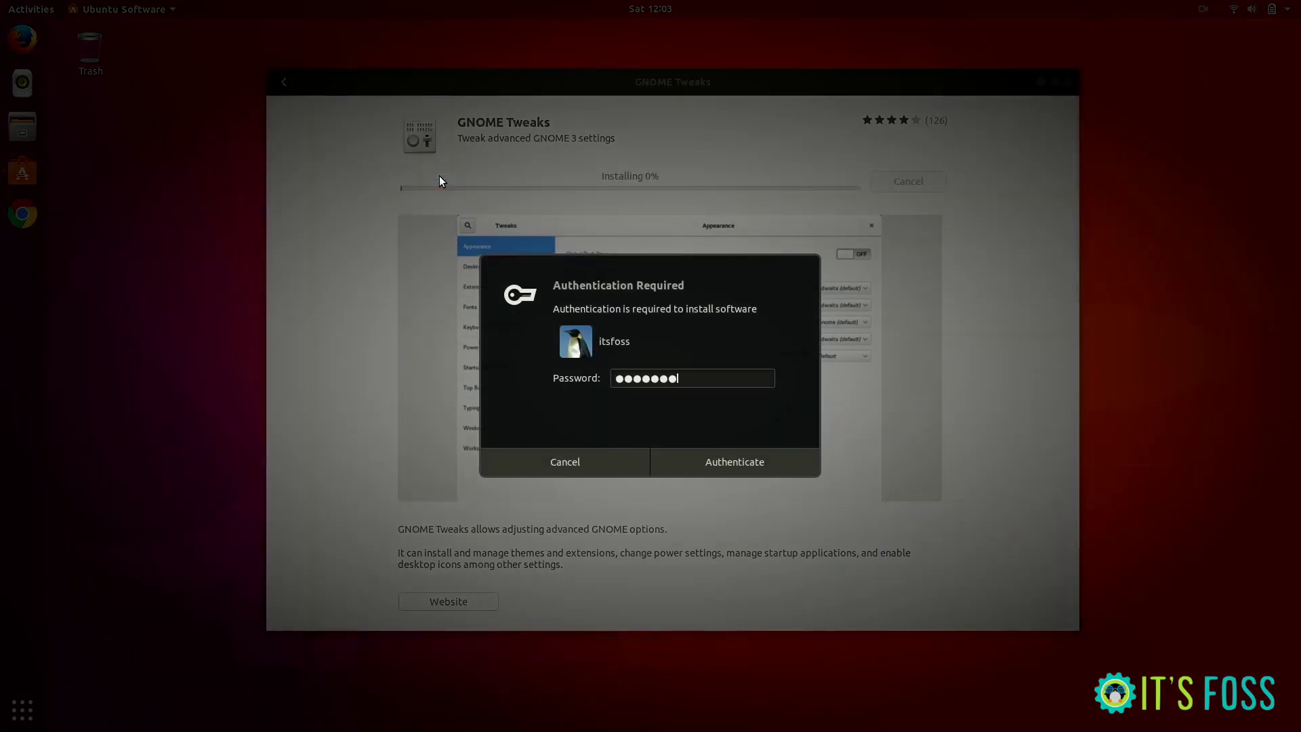
text(•)
key(Return)
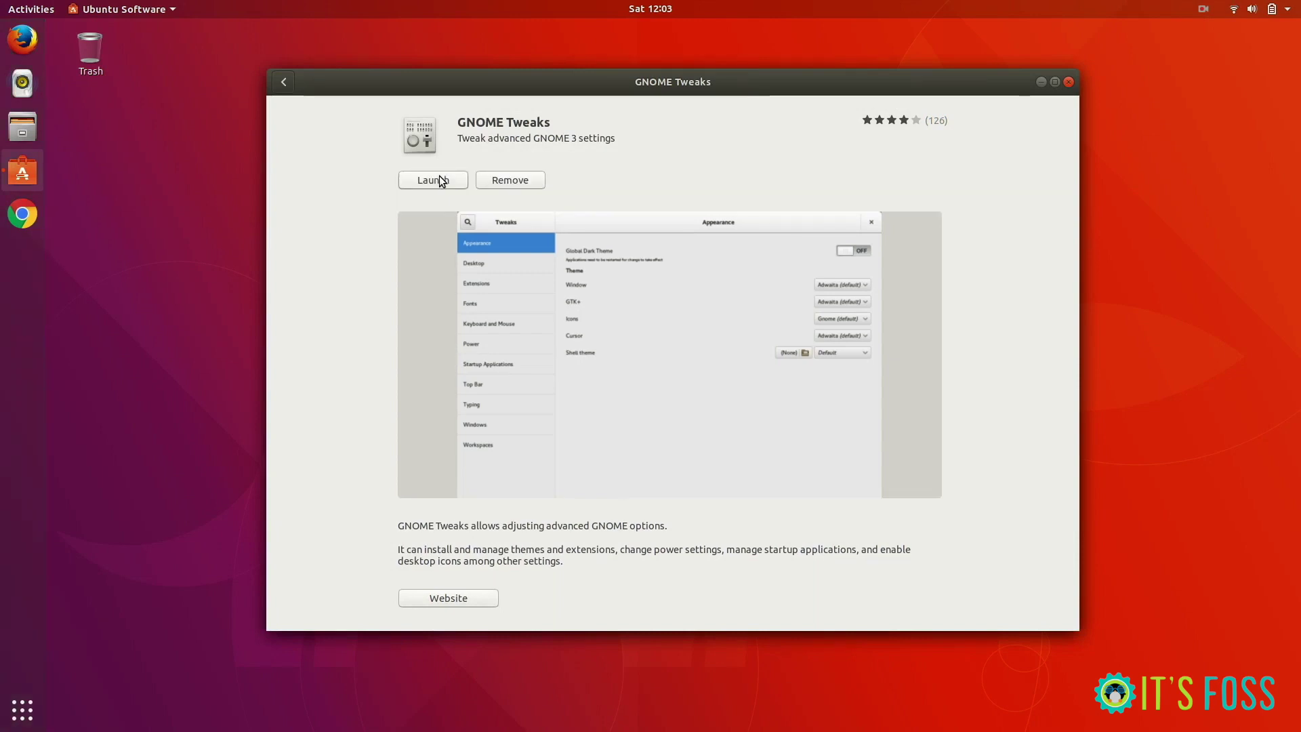
click(439, 180)
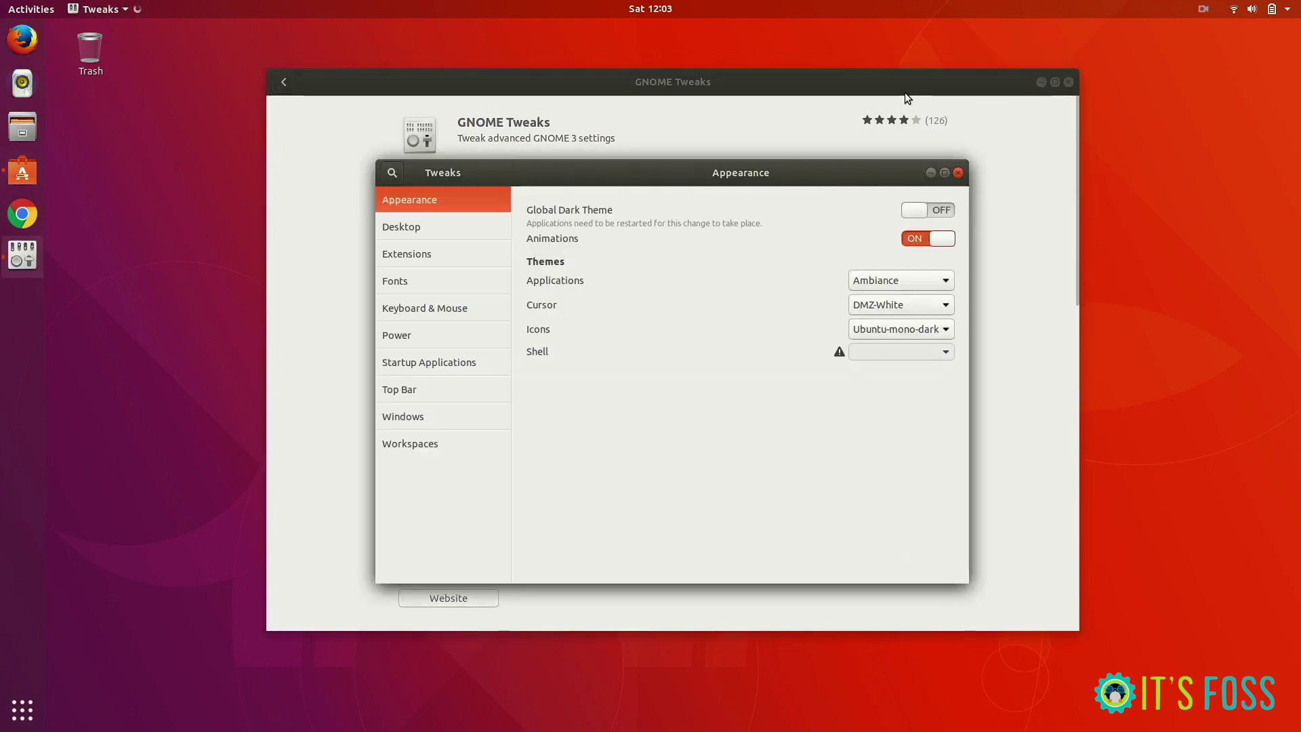
click(1042, 84)
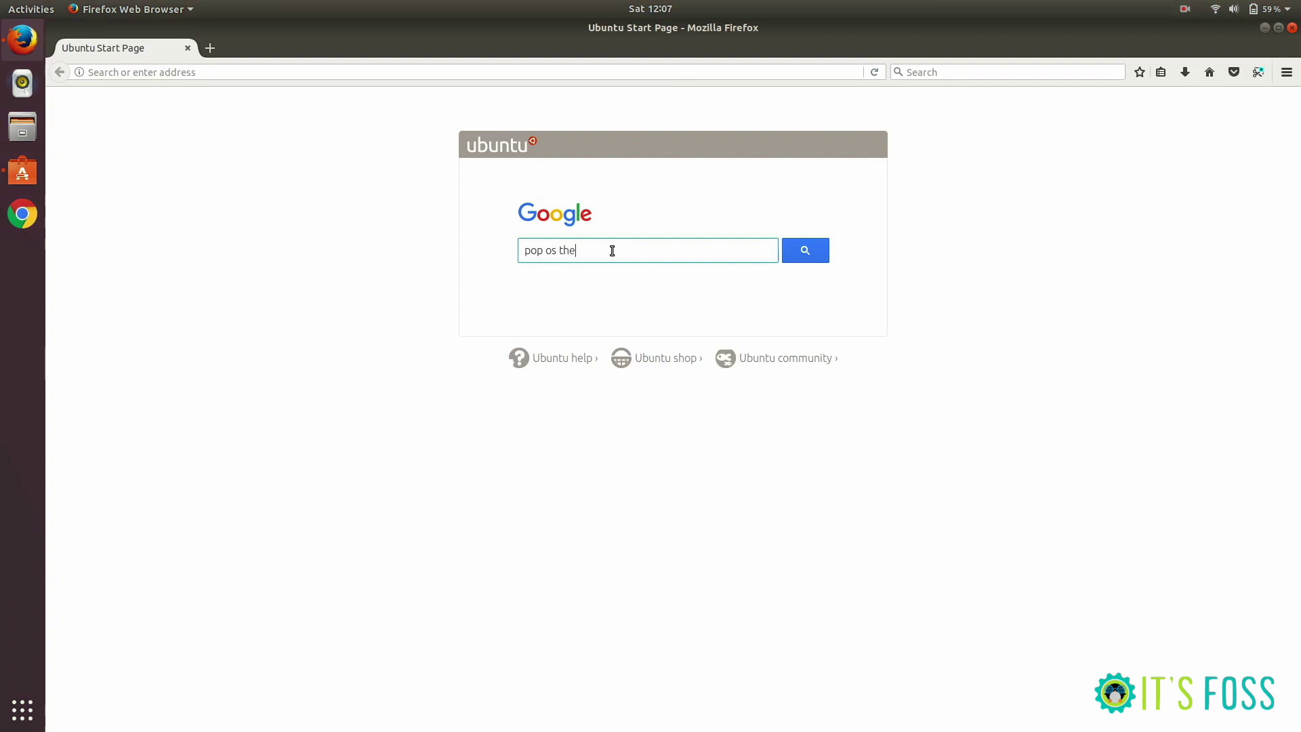
- Search 'pop os theme', open system76's pop-gtk-theme GitHub page, and copy its add-apt-repository line
key(Return)
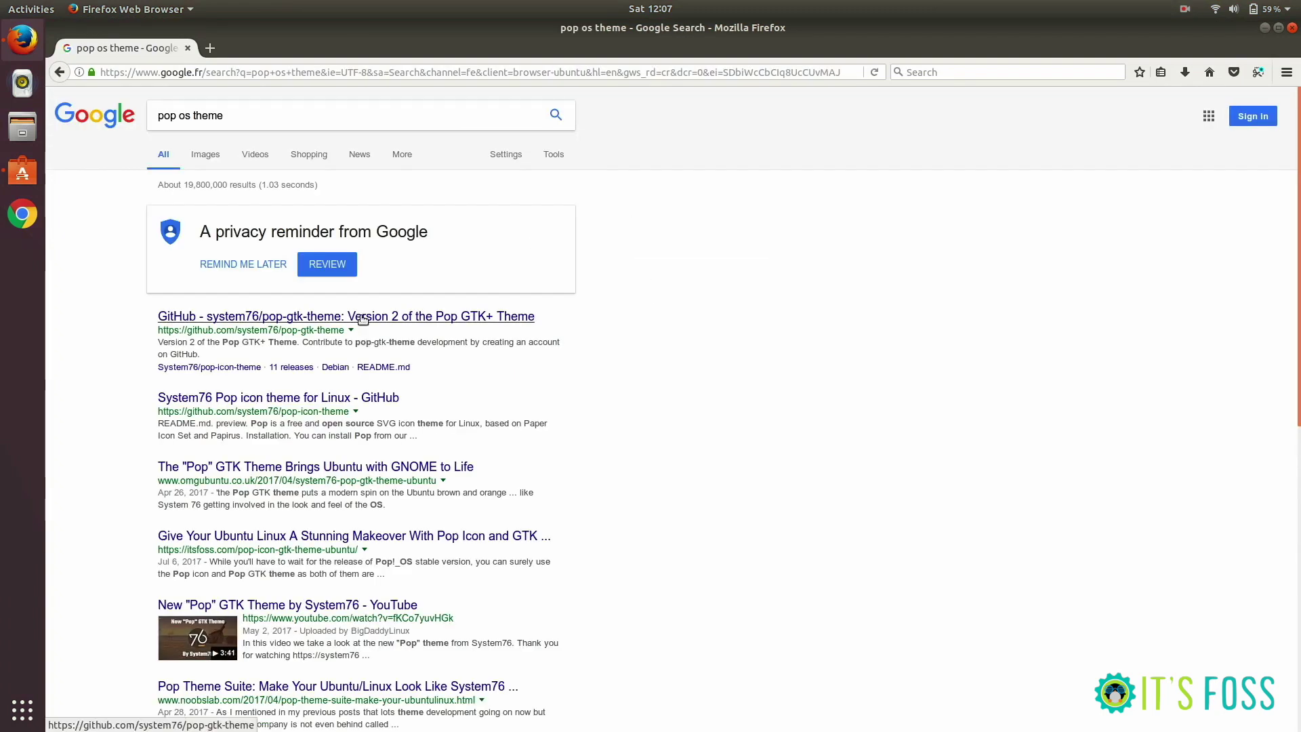
click(363, 317)
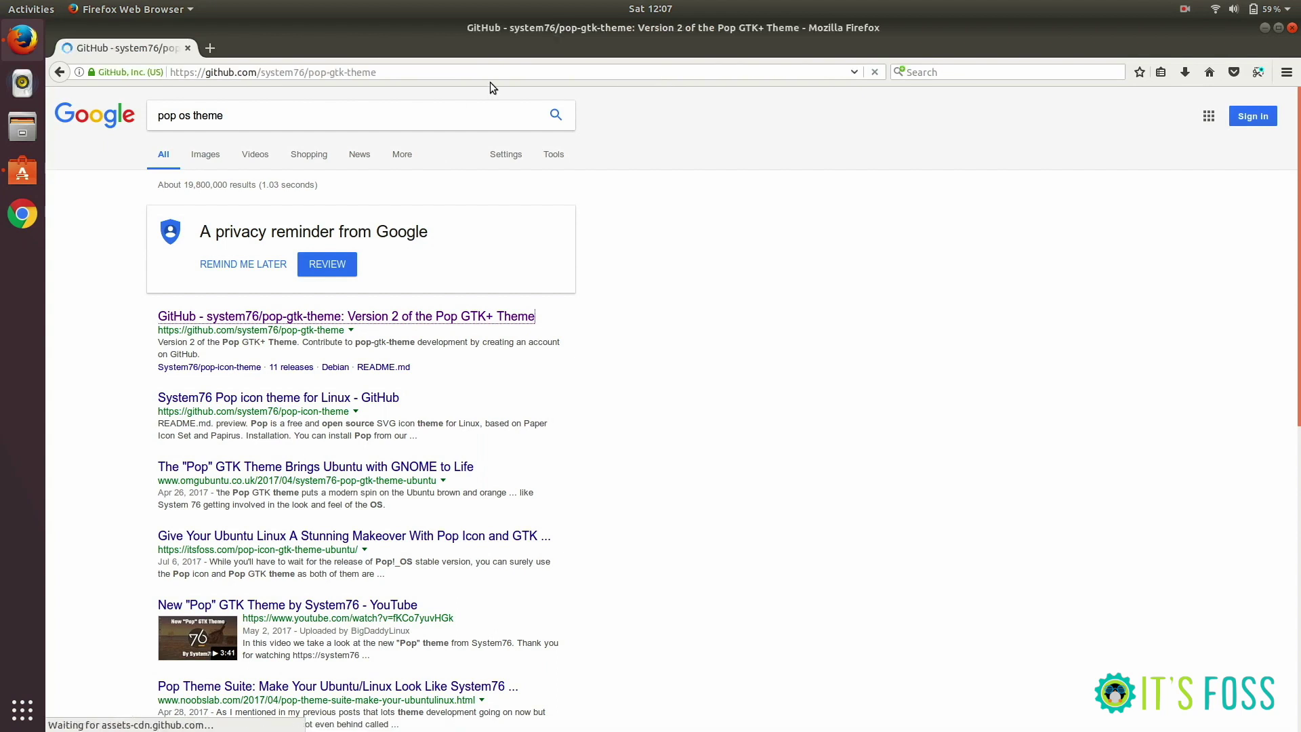
scroll(267, 441, down, 10)
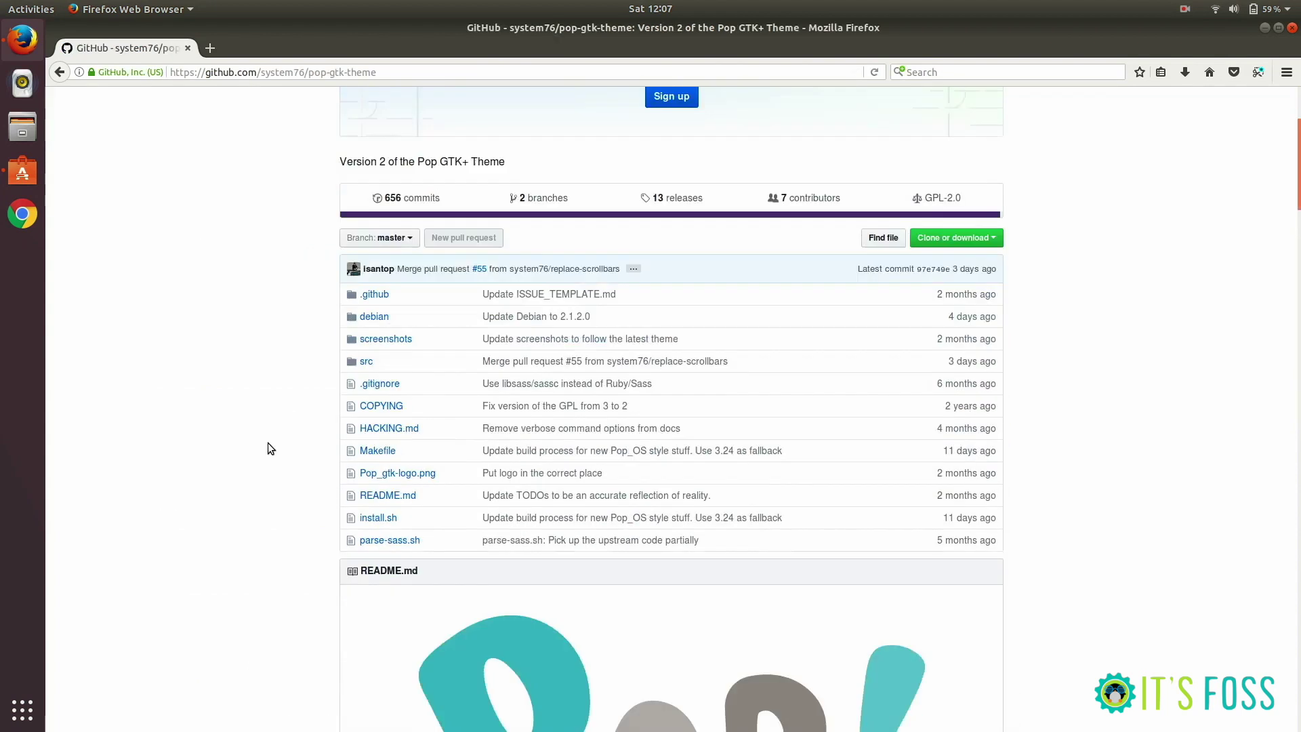
scroll(267, 441, down, 20)
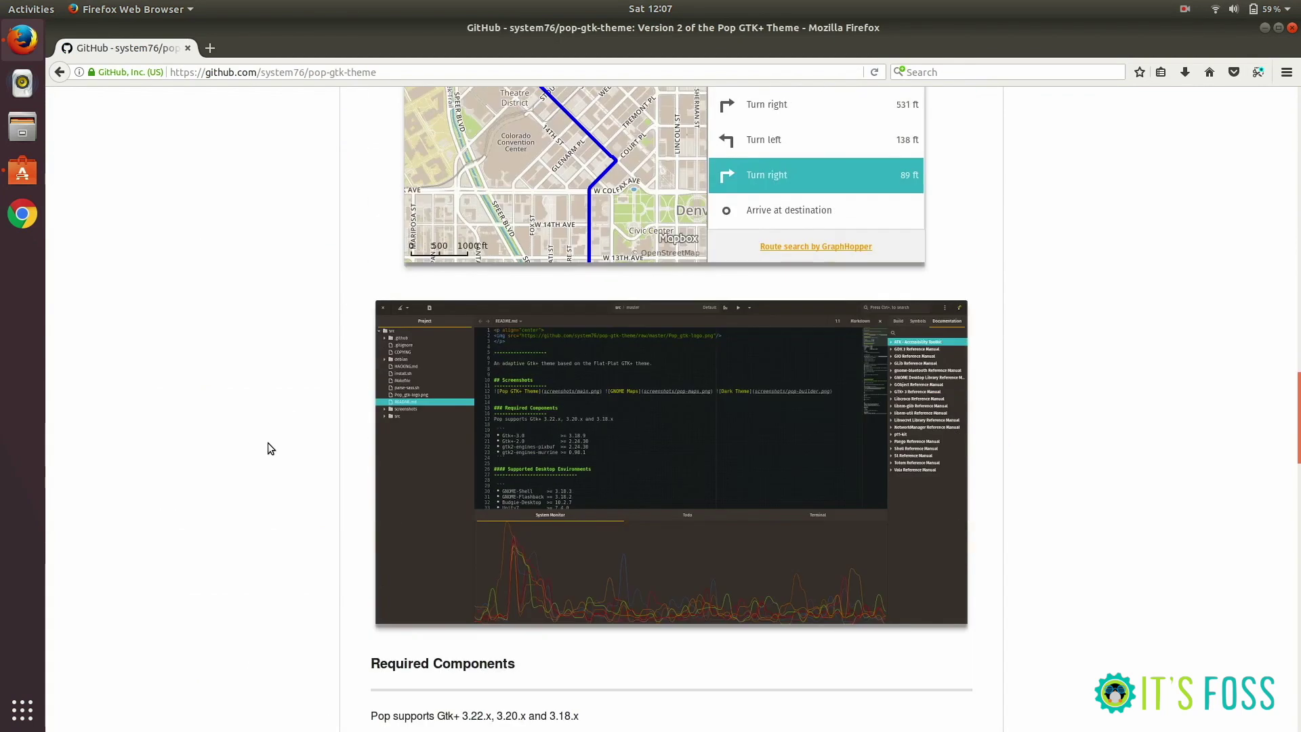
scroll(267, 444, down, 10)
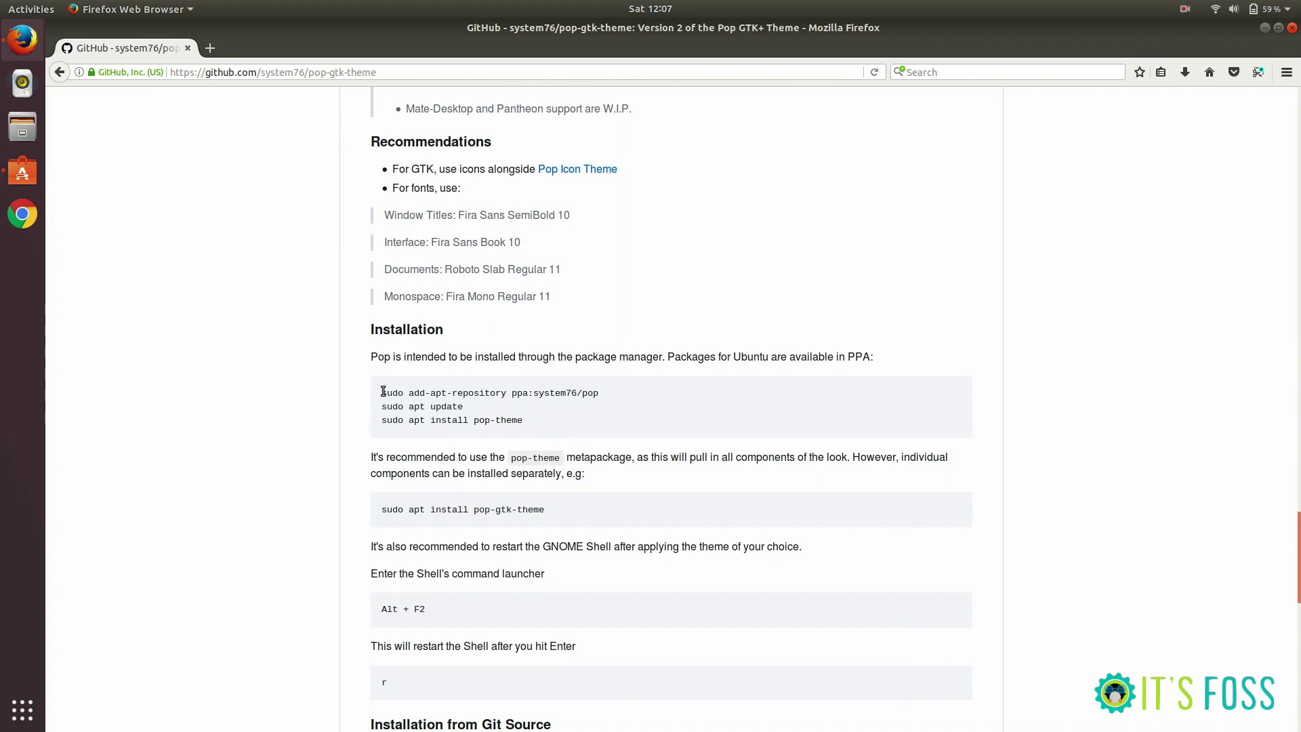
drag(382, 393, 624, 394)
key(super+c)
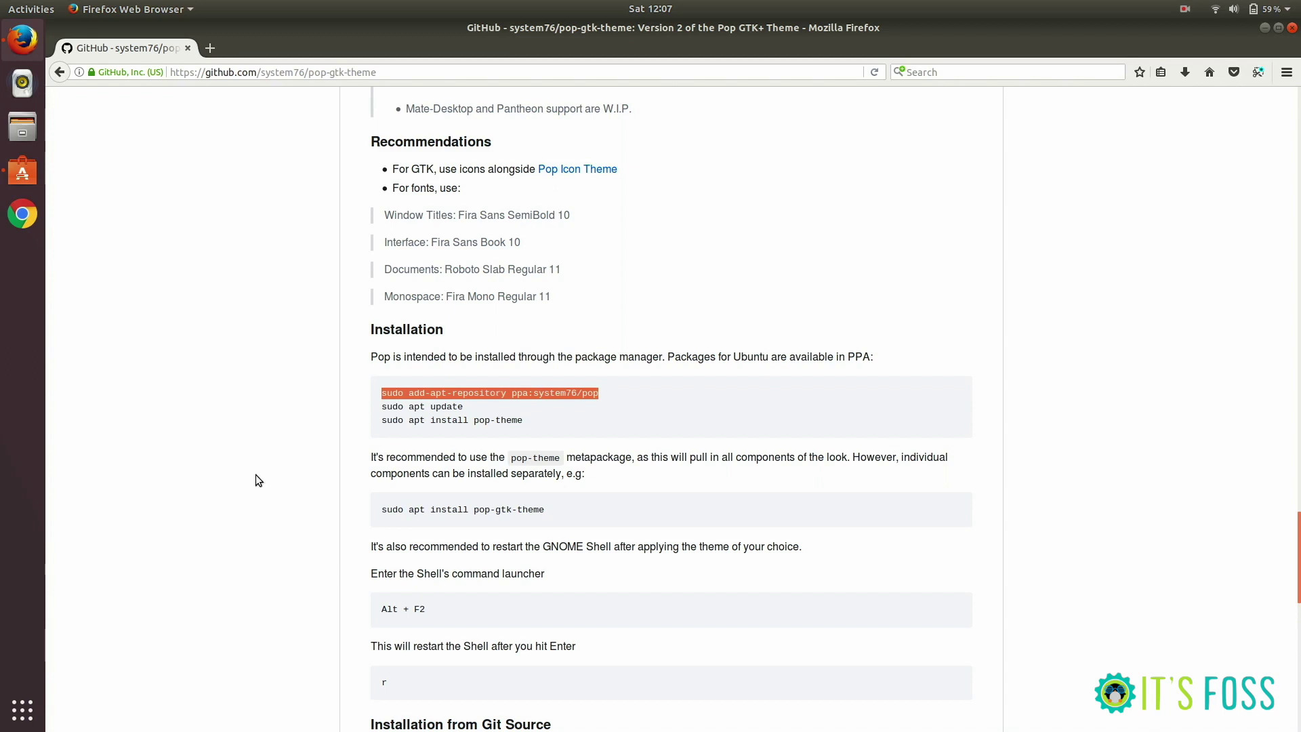
key(super)
- Open a Terminal and run the pasted add-apt-repository command to add the system76/pop PPA
text(t)
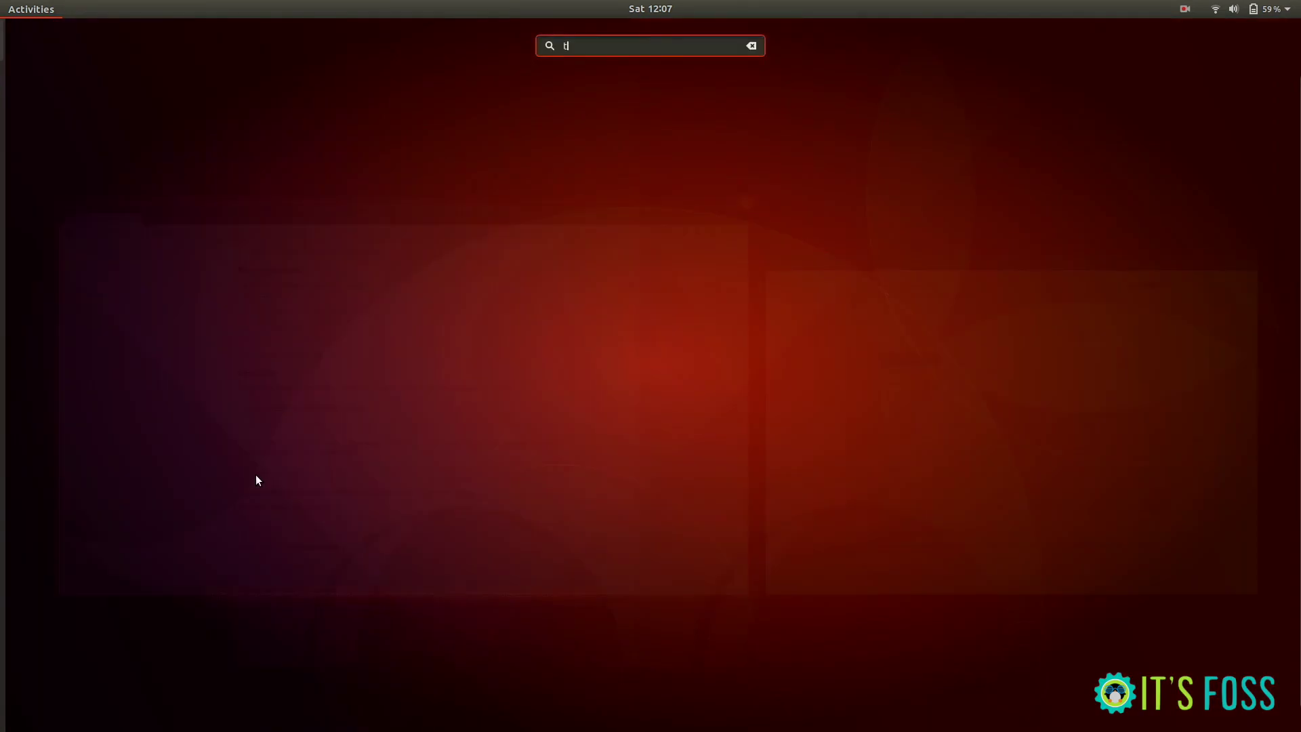
text(er)
click(535, 122)
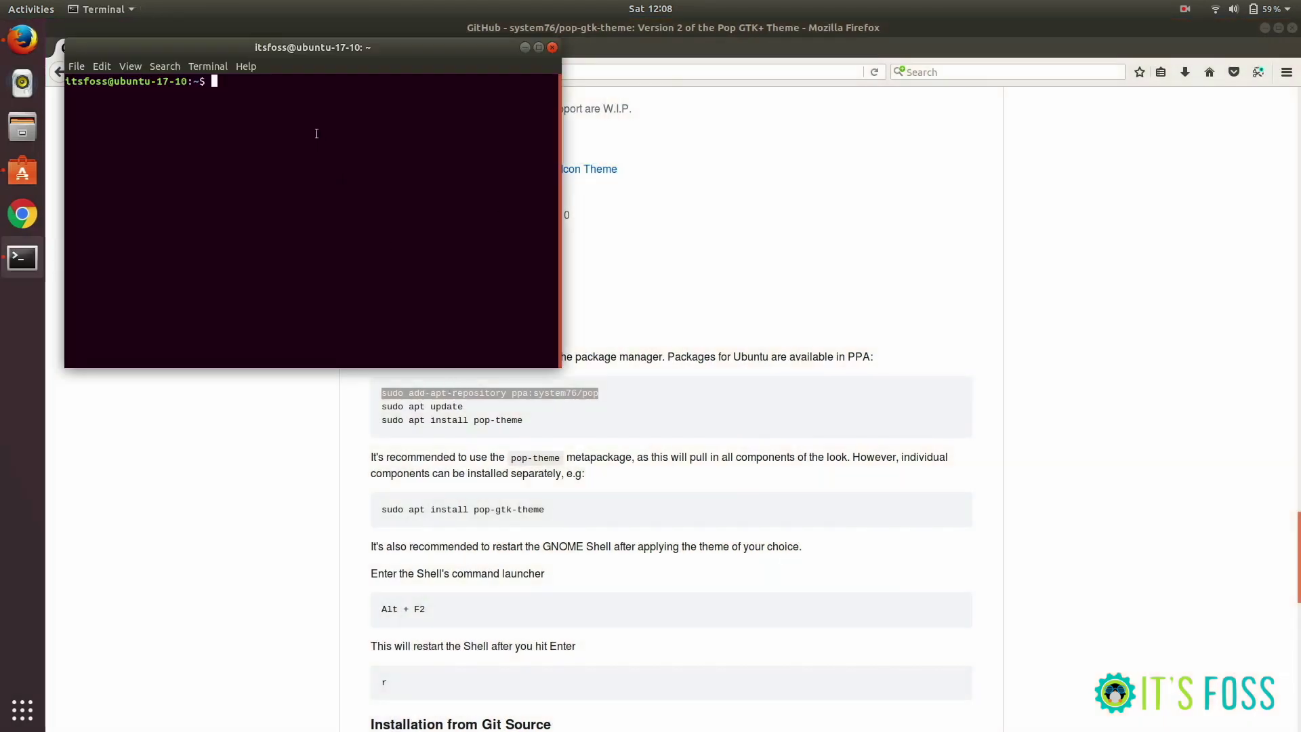
right_click(316, 133)
click(357, 180)
key(Return)
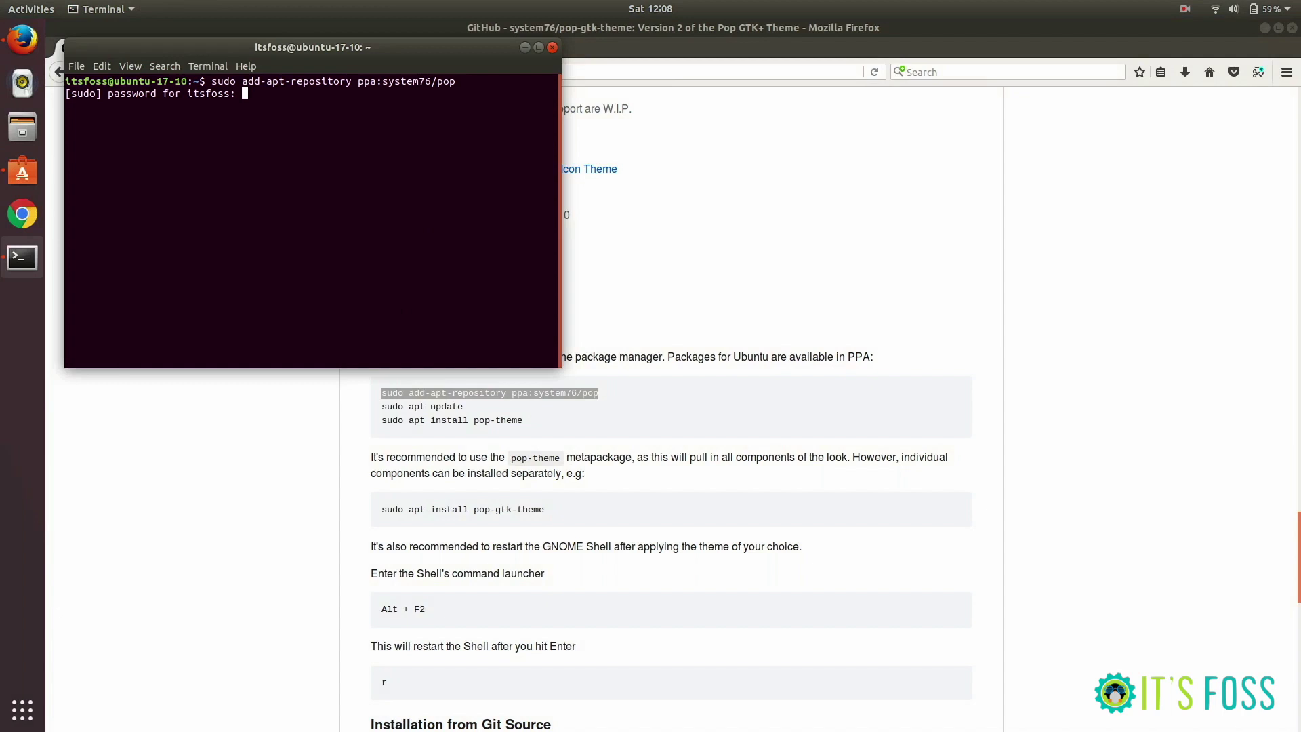
key(Return)
key(Return)
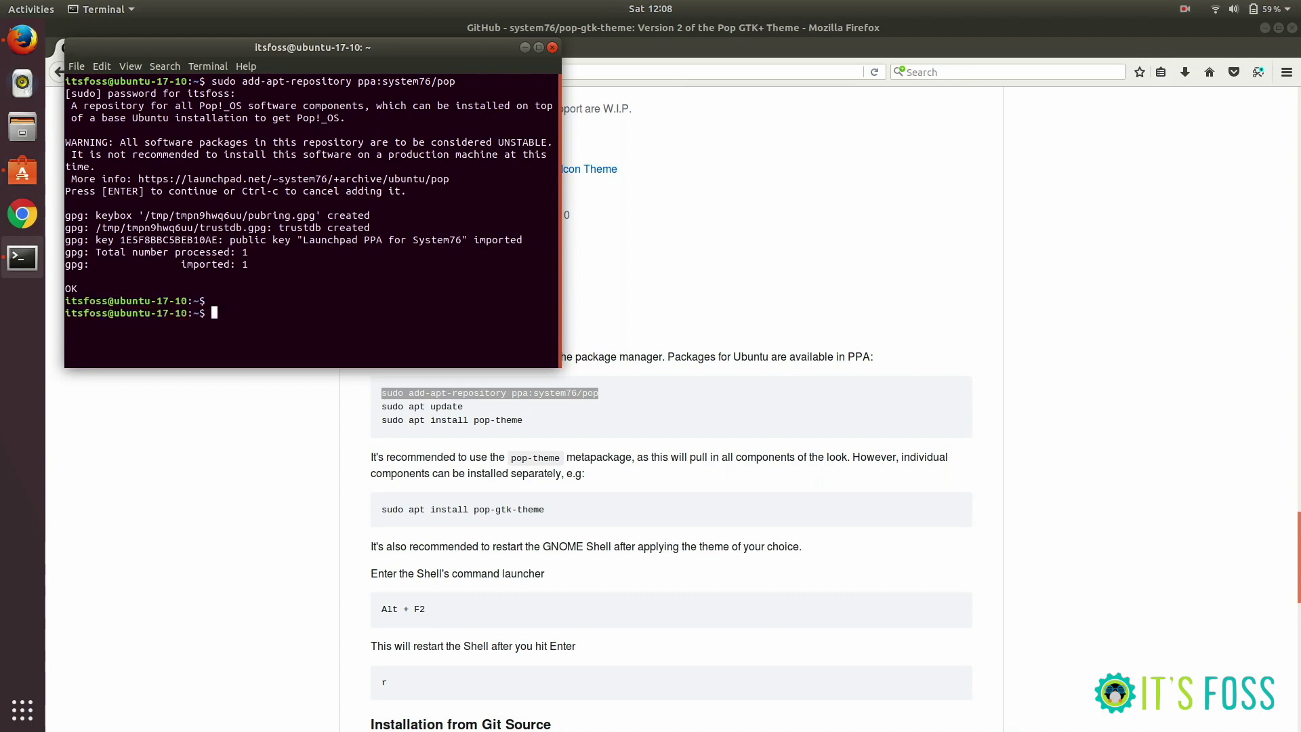
- Refresh package lists with 'sudo apt update' and move the Terminal toward the screen centre
text(sudo apt update)
key(Return)
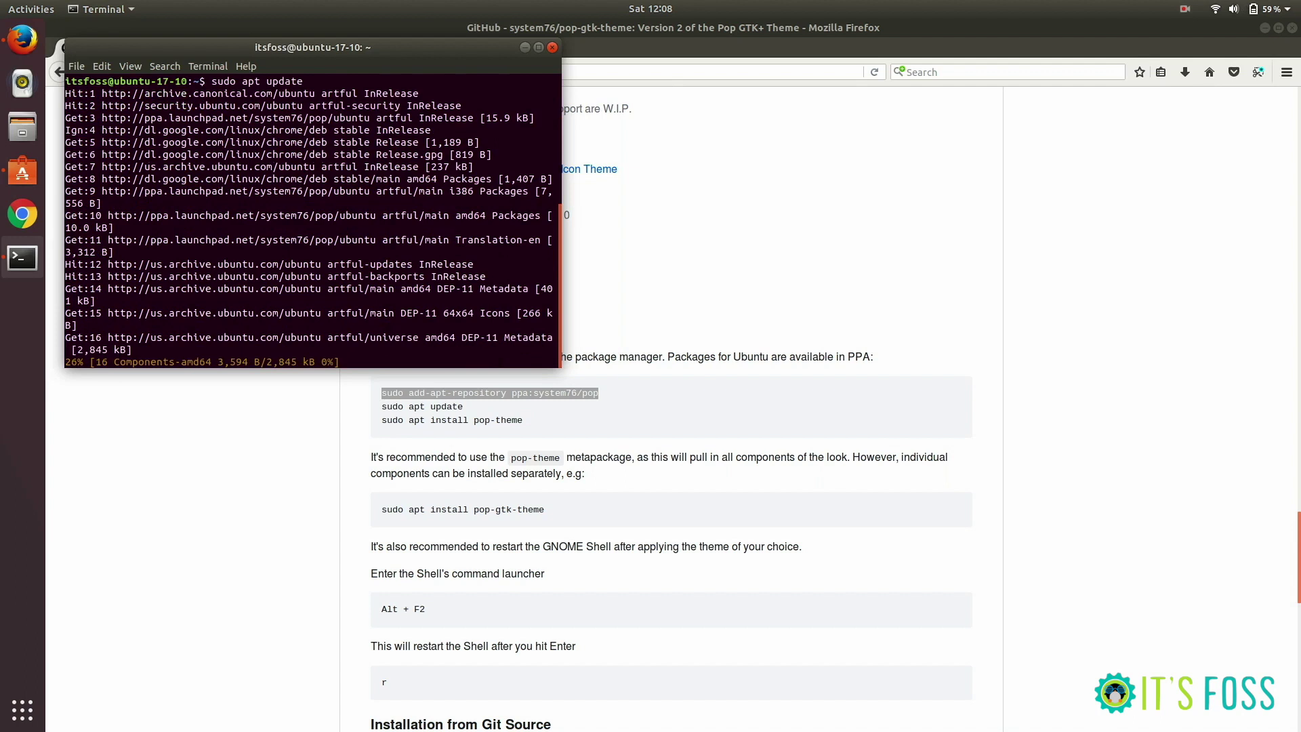
click(1264, 28)
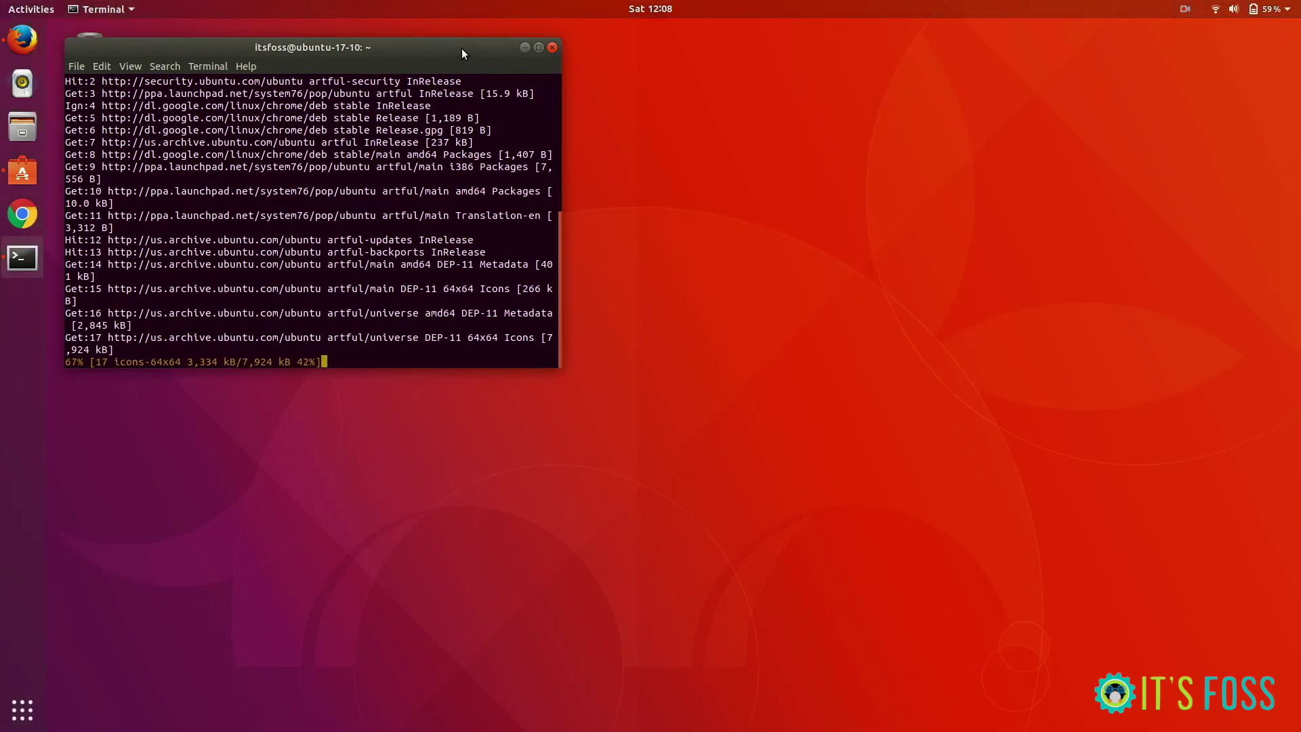
drag(462, 48, 692, 123)
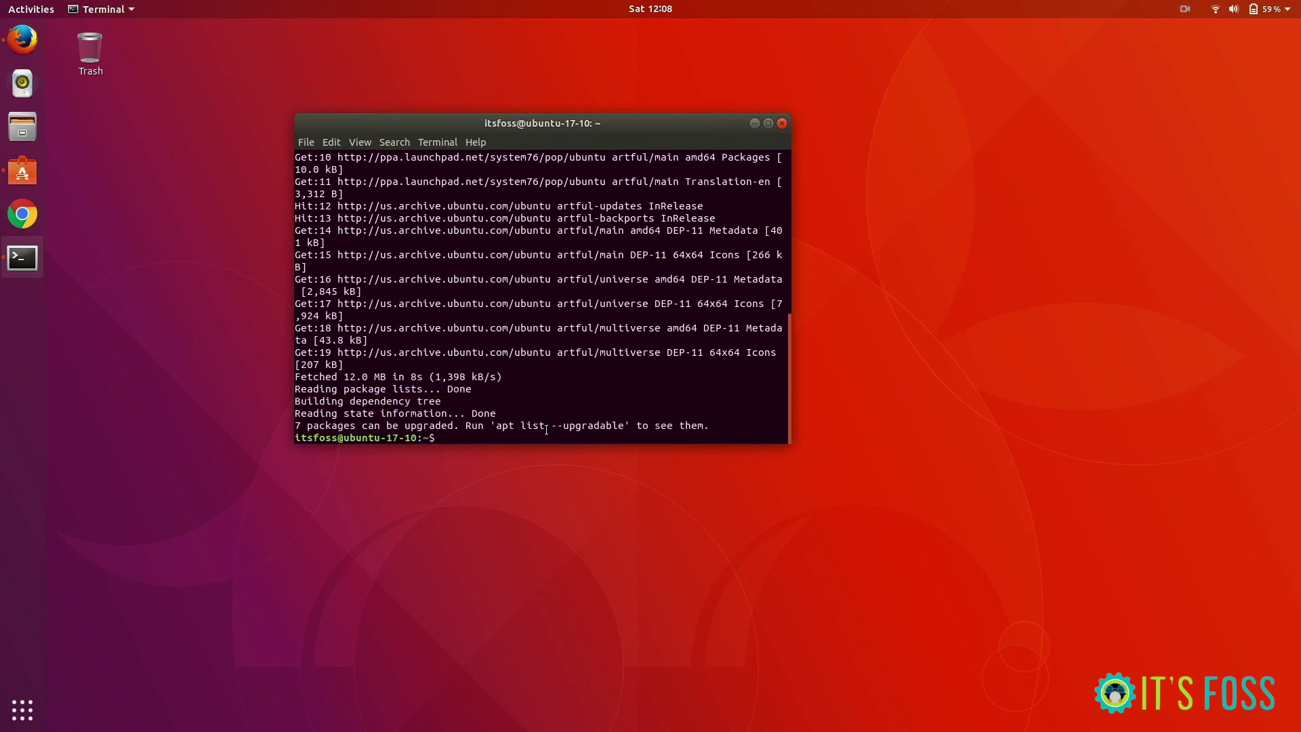
- Run 'sudo apt install pop-theme' to start installing the Pop theme packages
text(sudo apt install pop-theme)
key(Return)
key(Return)
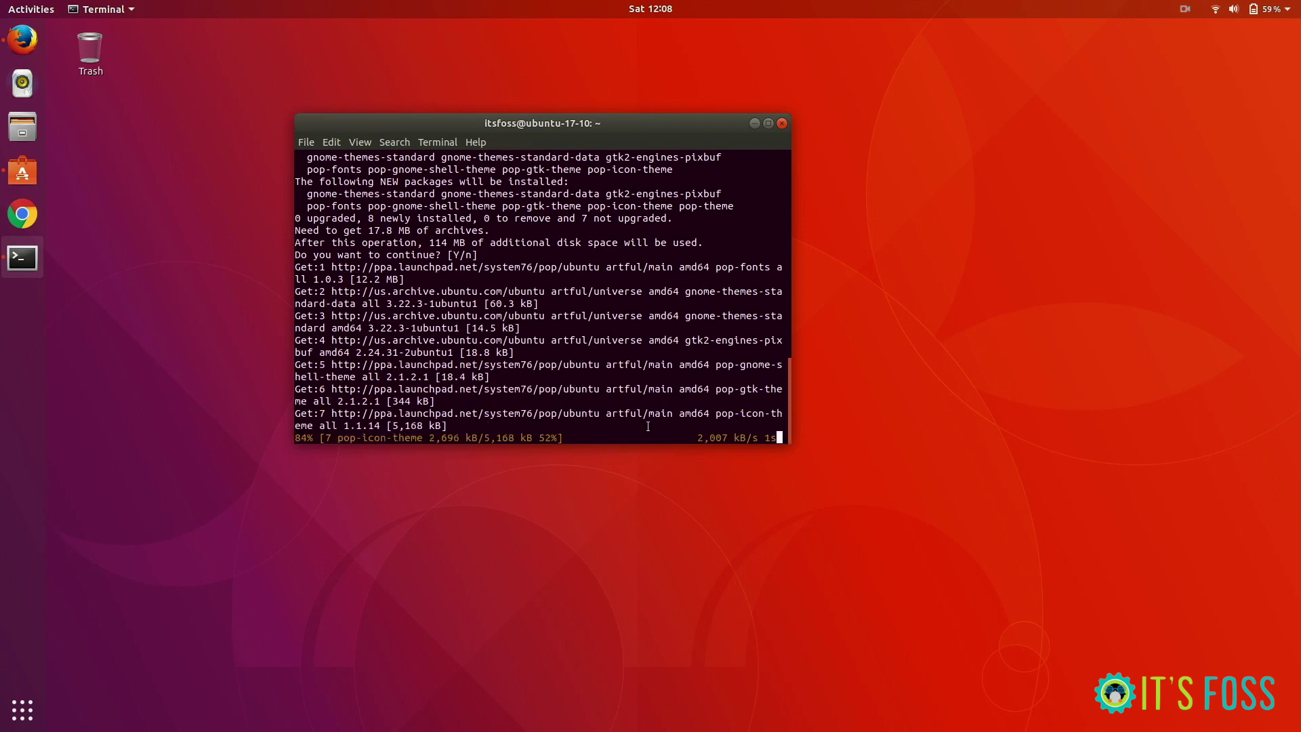
click(23, 38)
- Search 'gnome look' in a new tab and open the Ant Themes page under GTK3 Themes
click(208, 47)
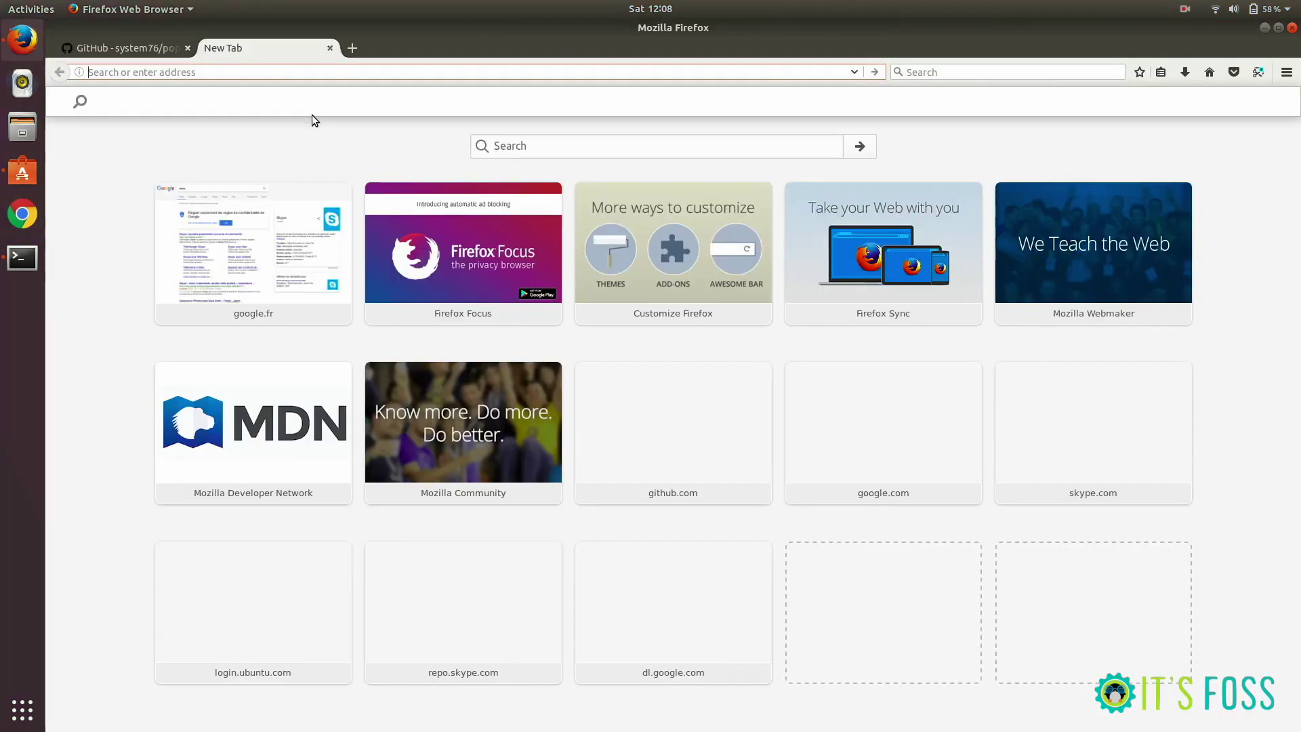
text(gnome look)
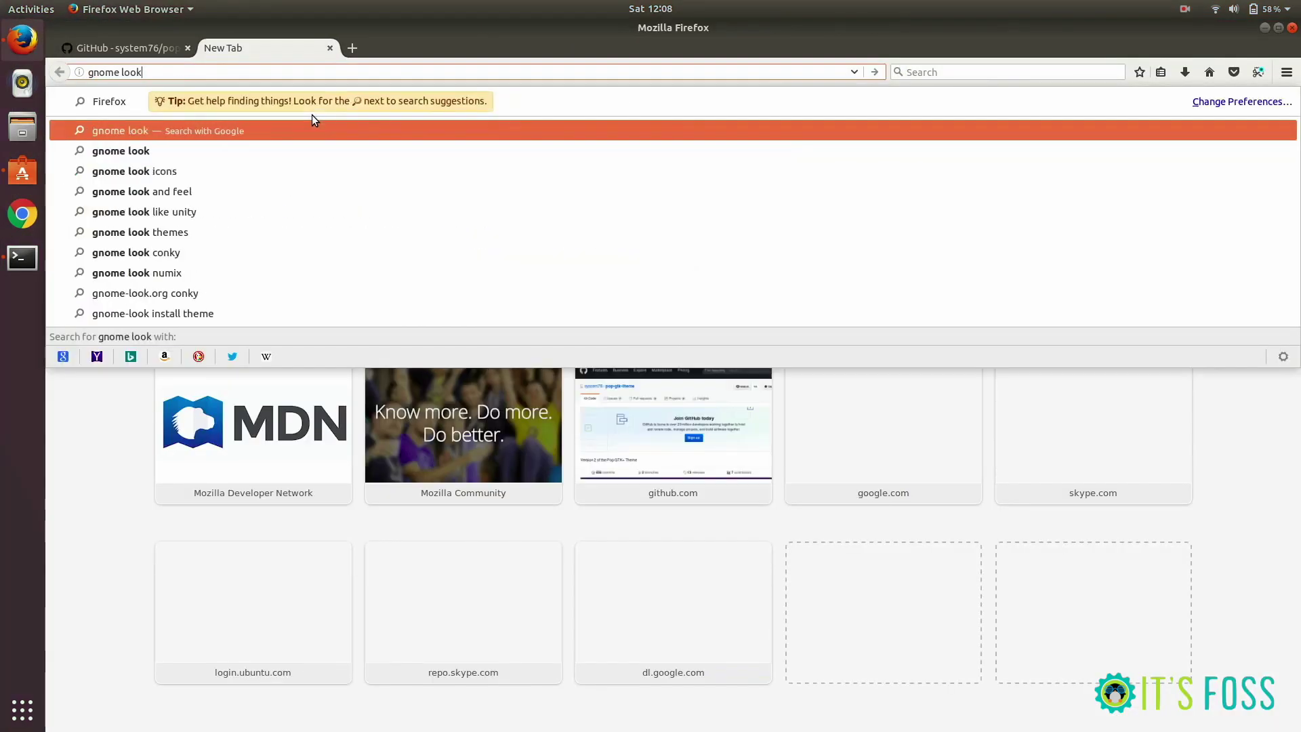
key(Return)
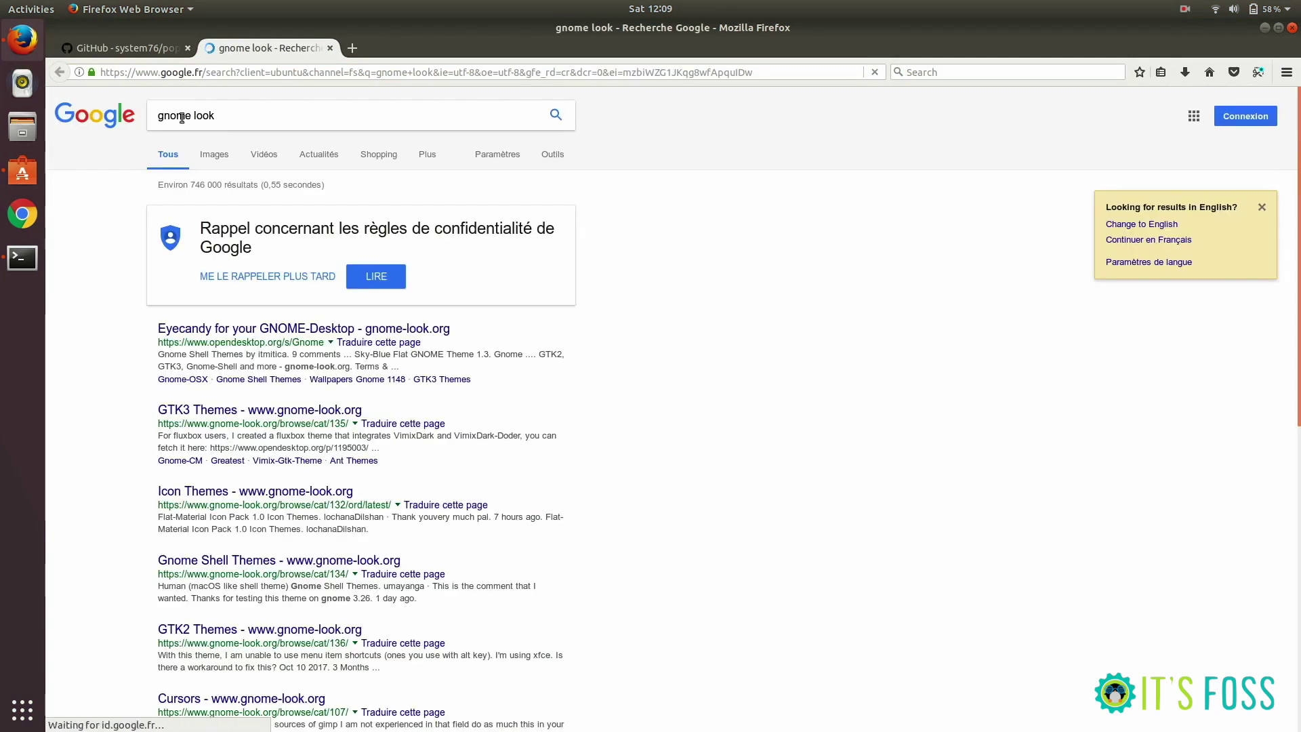
click(298, 330)
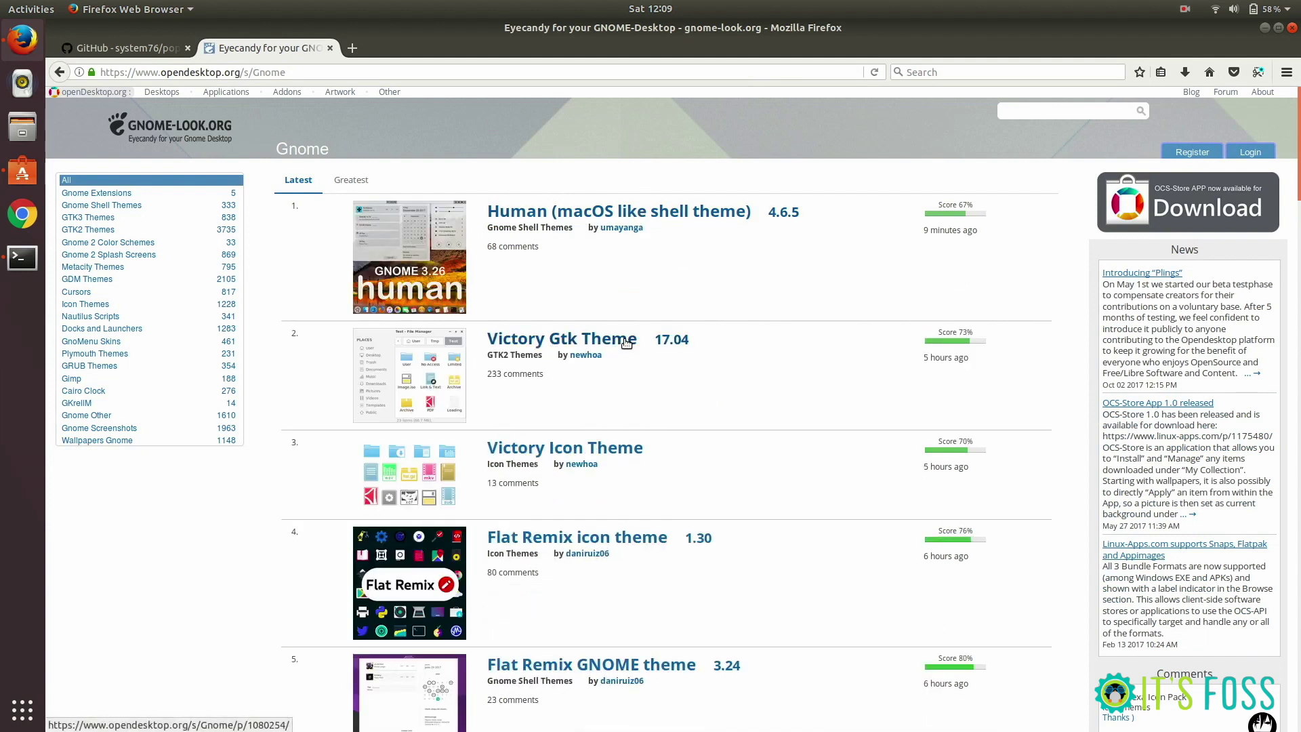
click(94, 218)
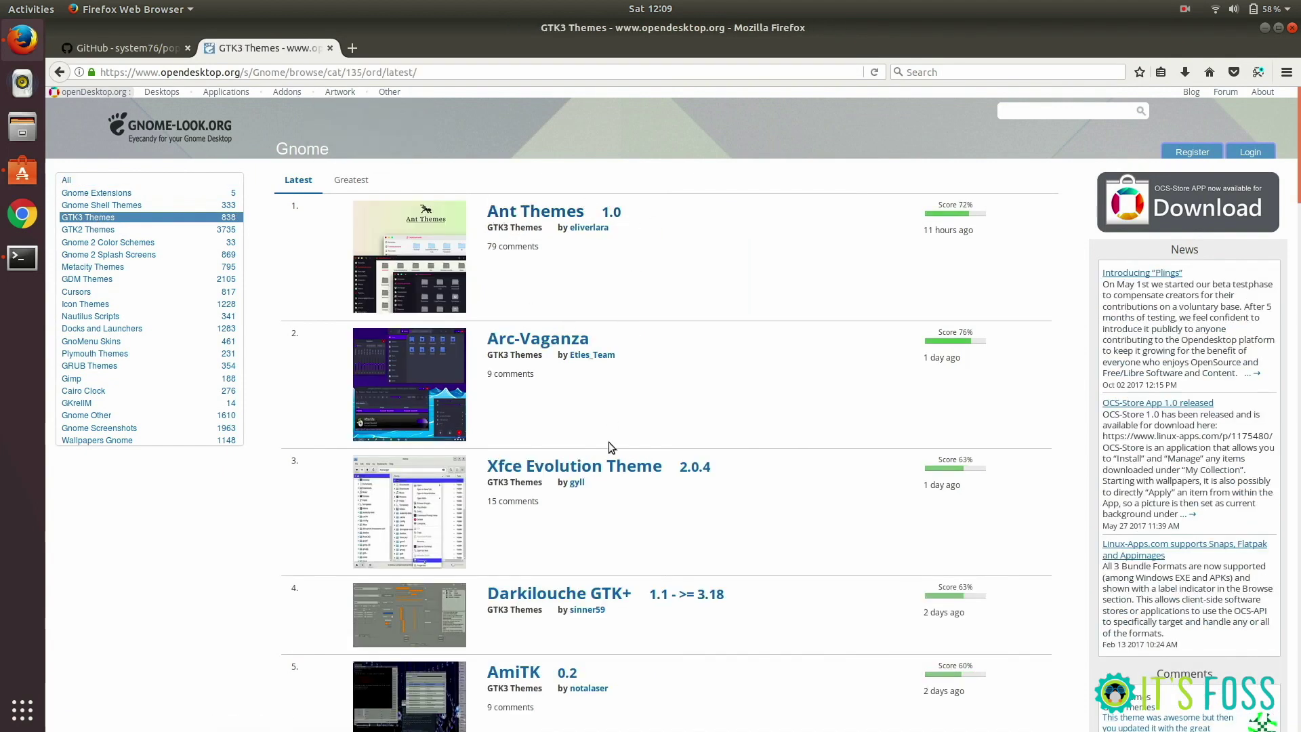
scroll(609, 442, down, 5)
scroll(609, 442, up, 5)
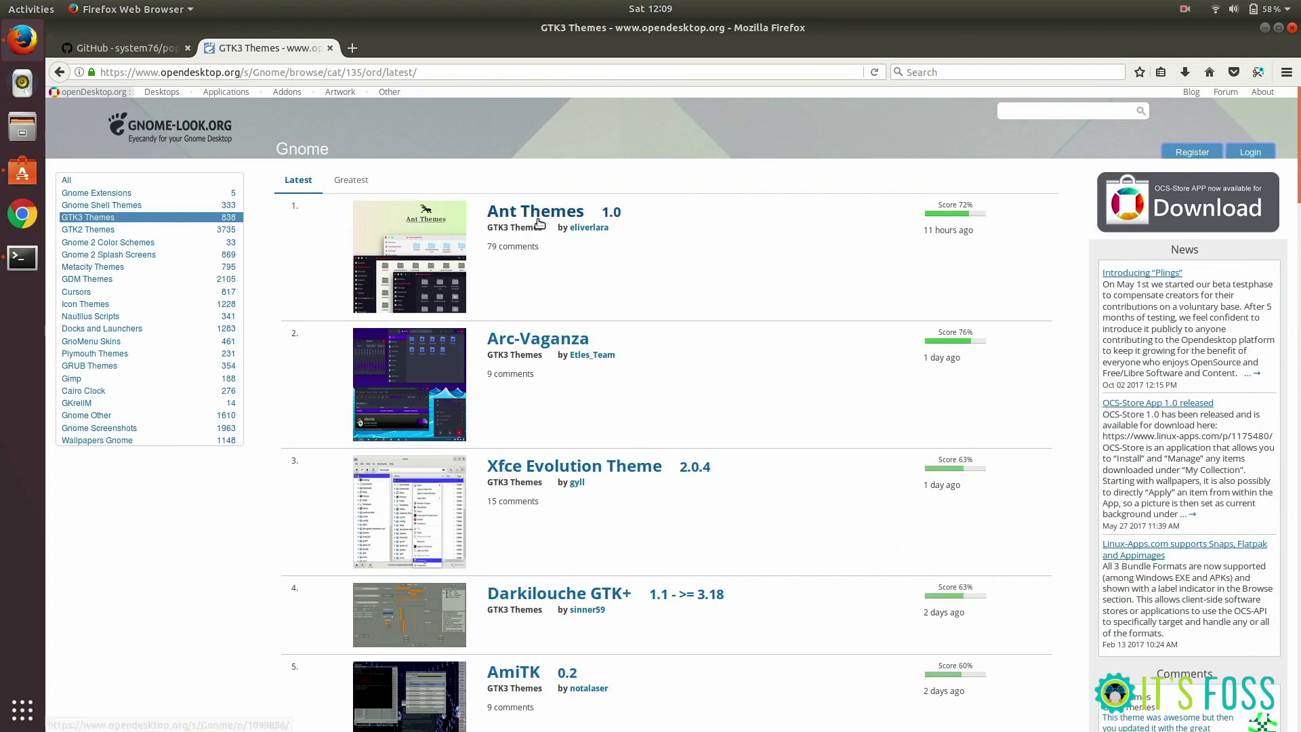
click(555, 218)
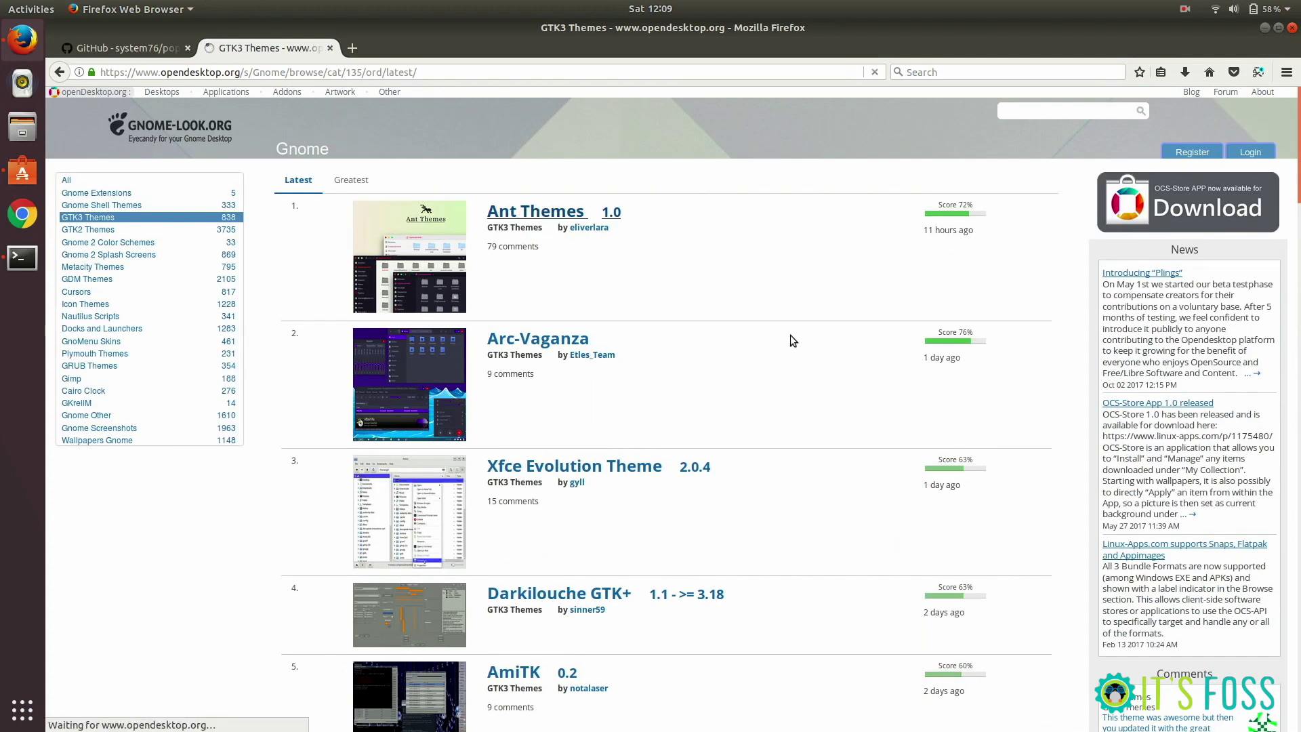
- Download and save Ant.tar.xz from the Files list, then minimize Firefox
scroll(790, 335, down, 5)
scroll(790, 334, down, 5)
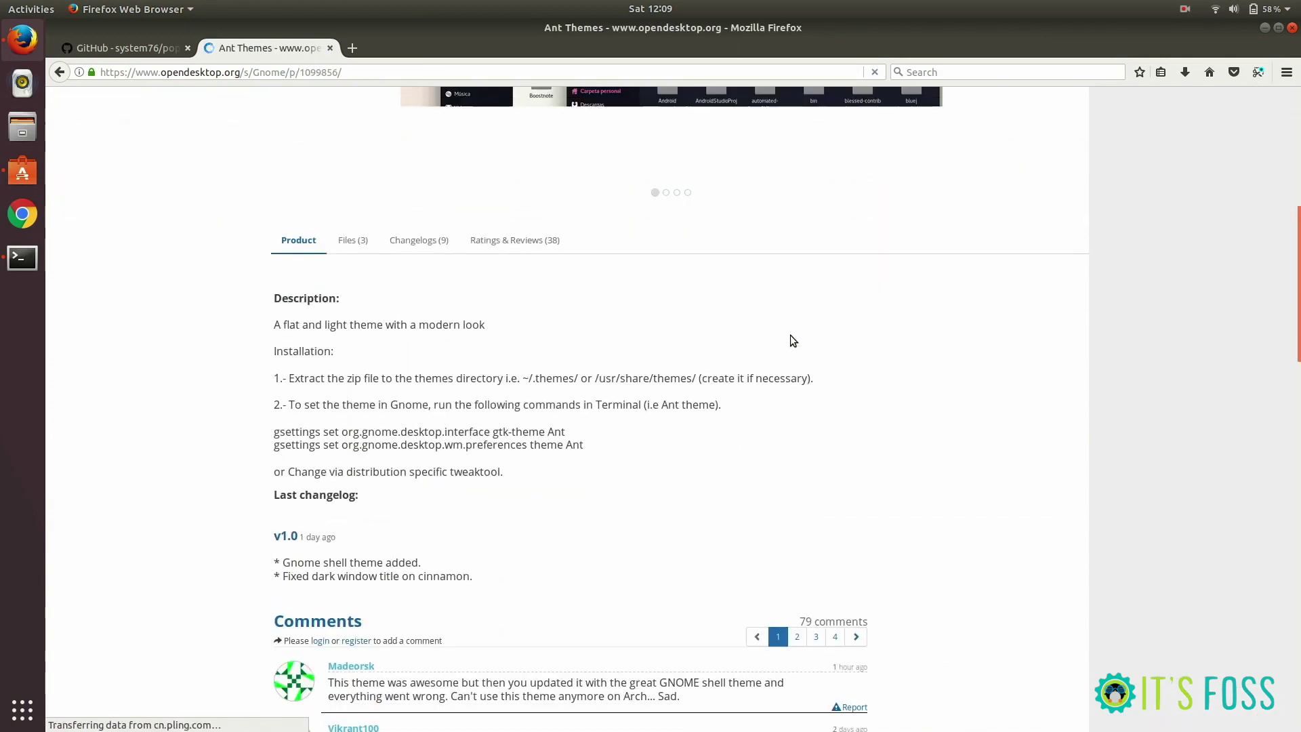
click(348, 241)
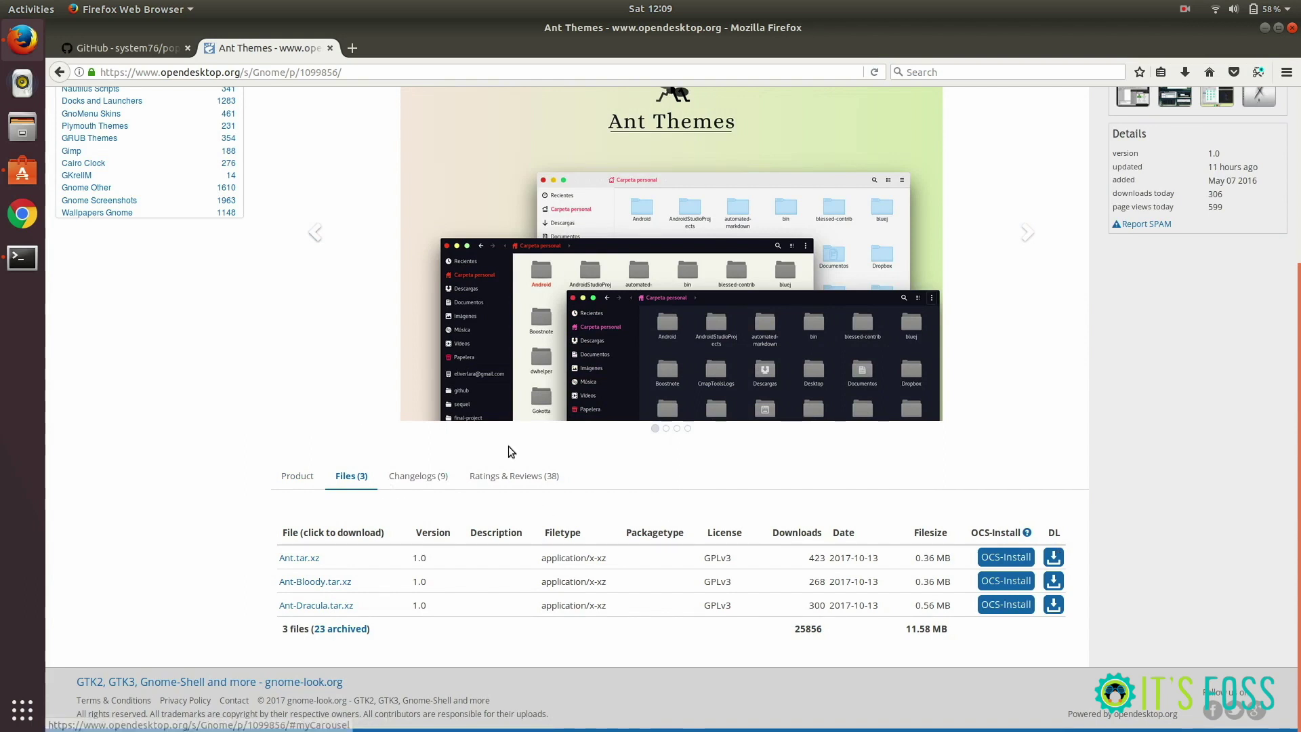
click(1055, 557)
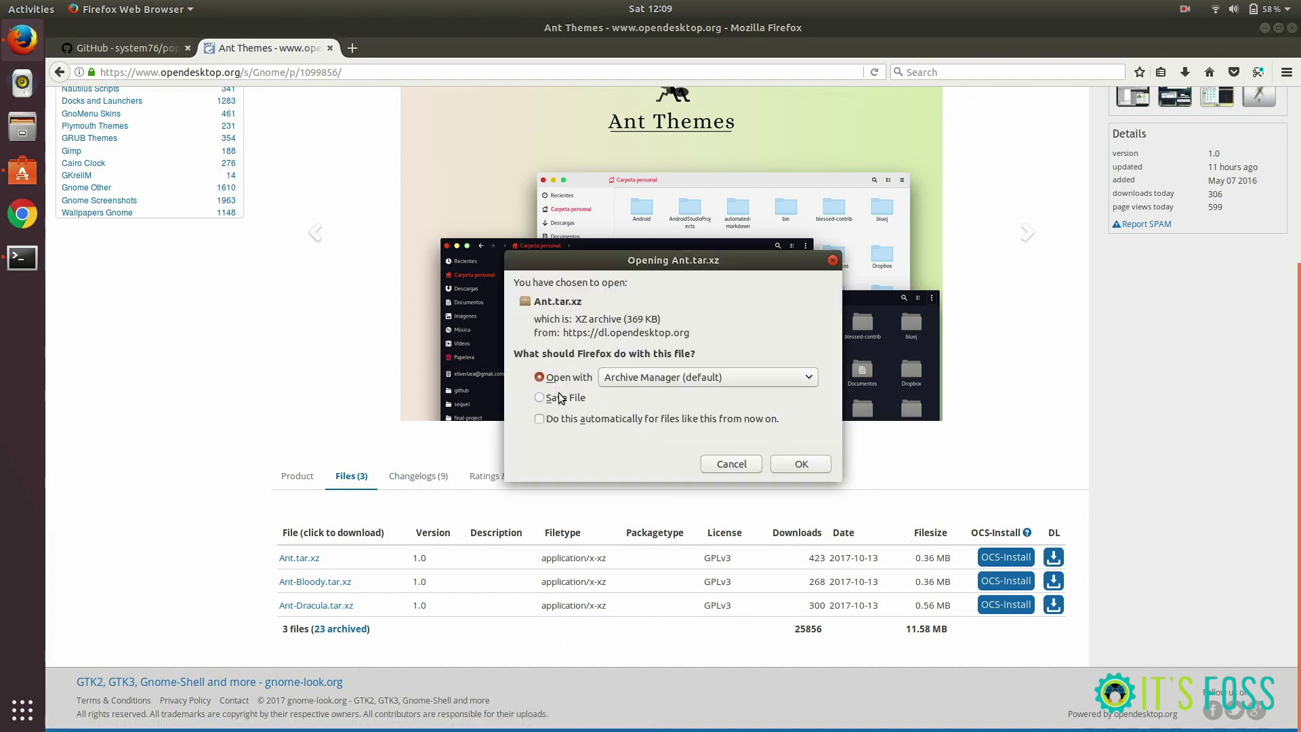
click(560, 397)
click(802, 463)
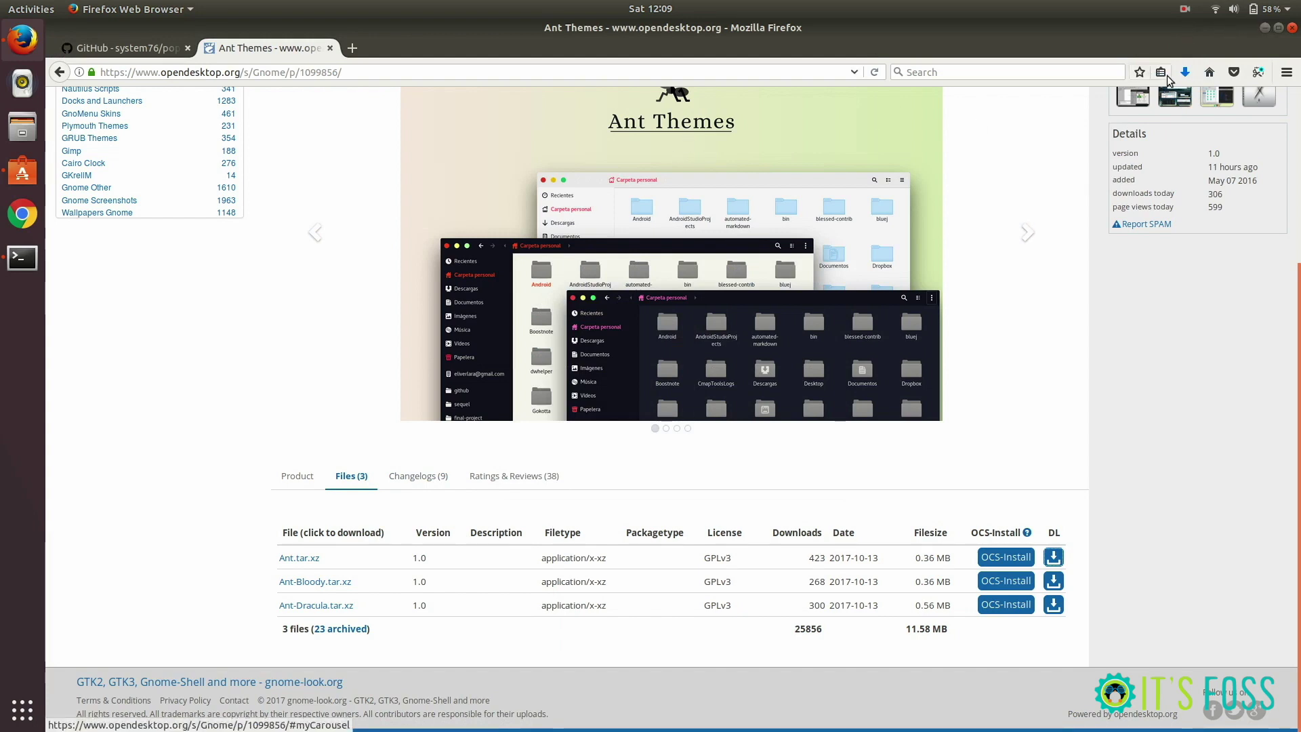
click(1263, 27)
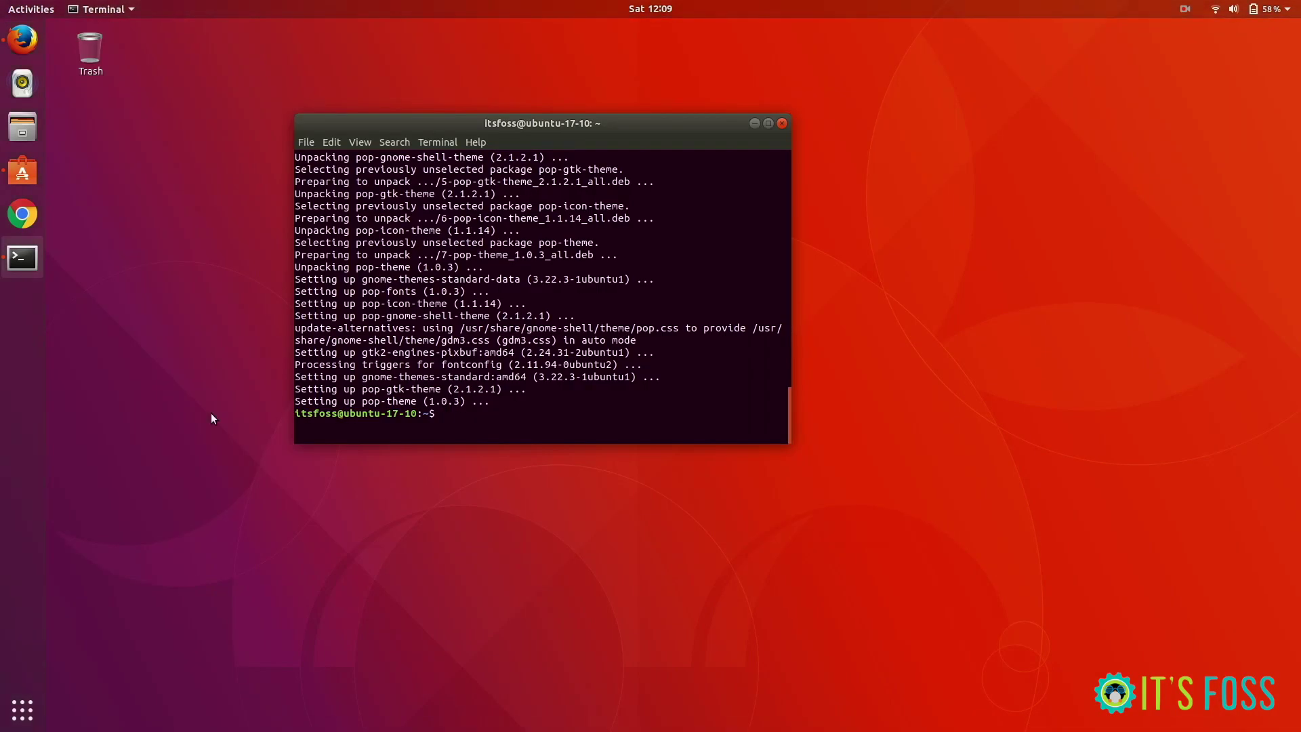
- Minimize the Terminal and launch Tweaks by searching 'theme' in Activities
click(754, 122)
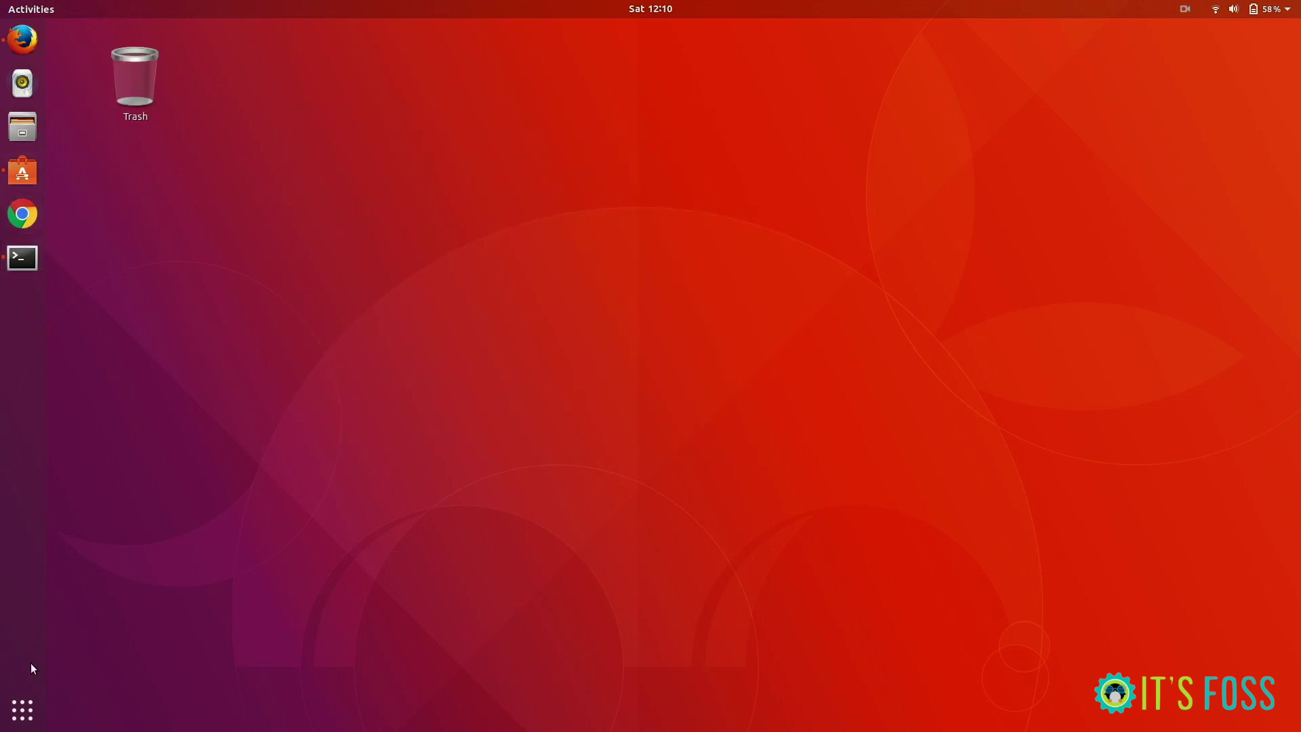
click(22, 710)
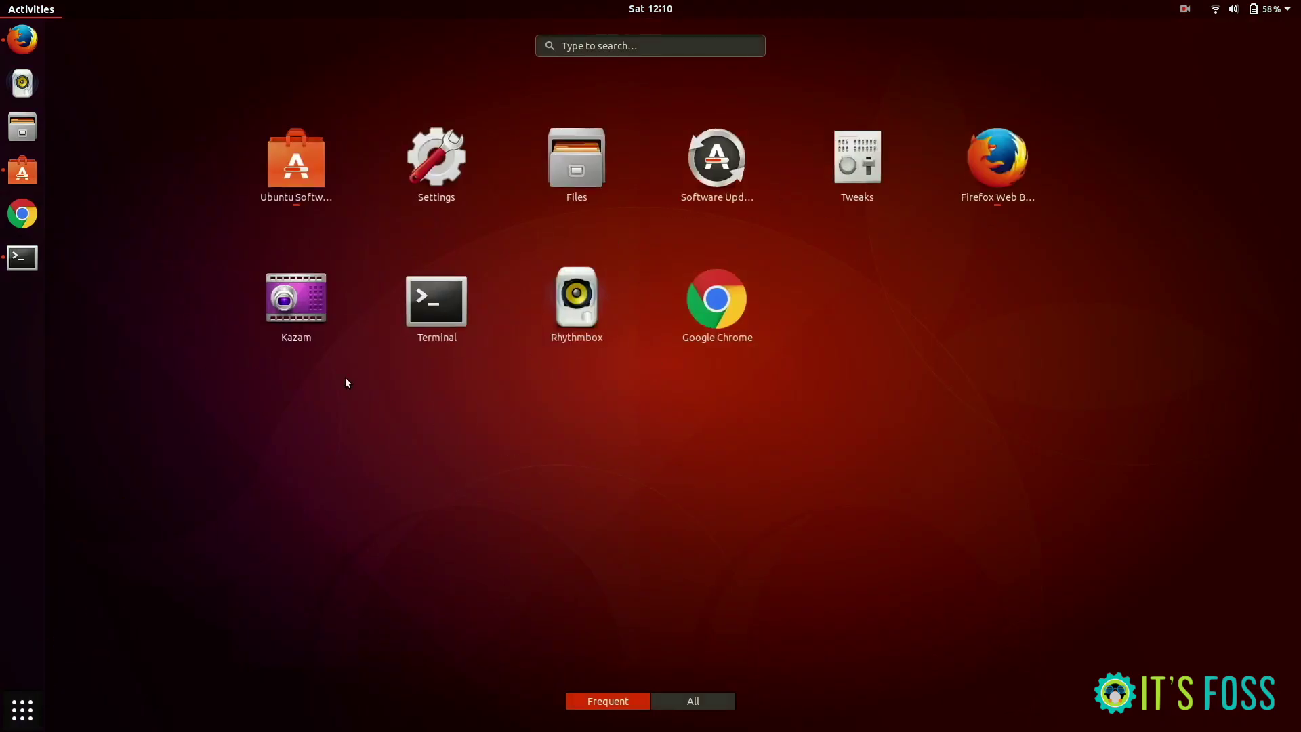
text(theme)
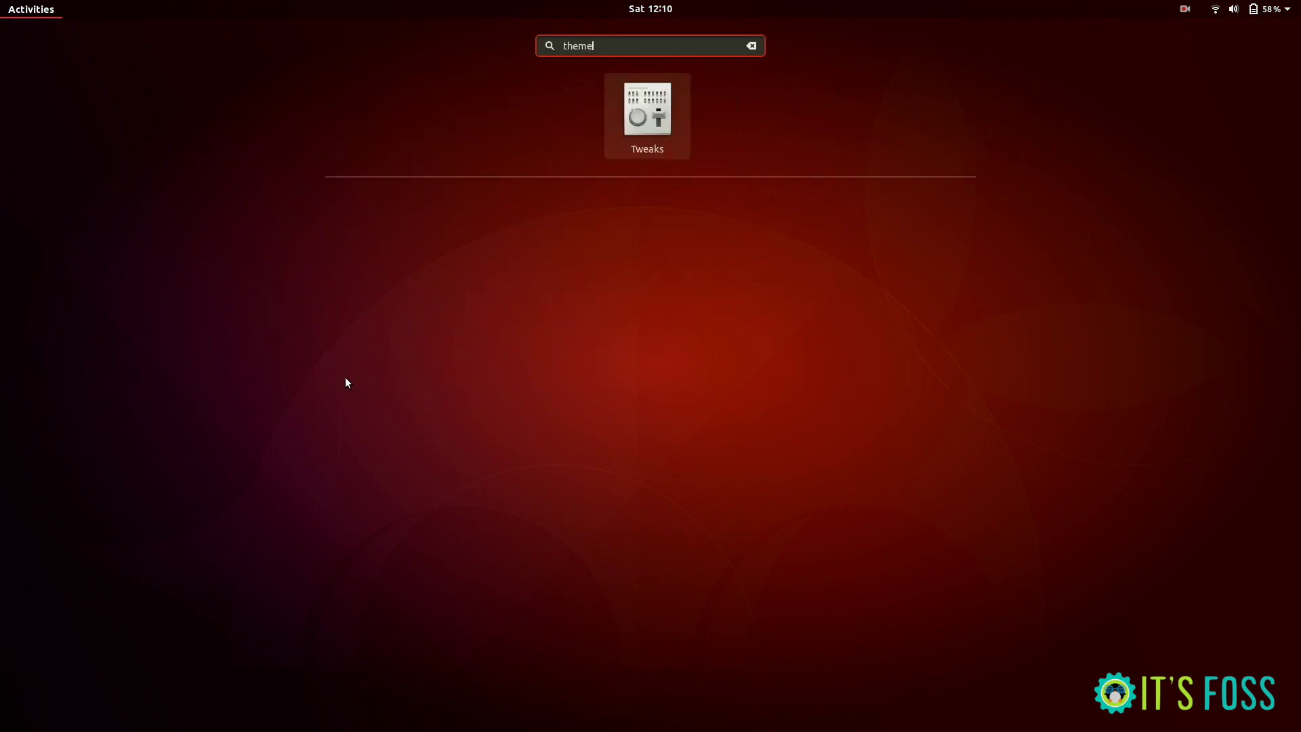
click(668, 125)
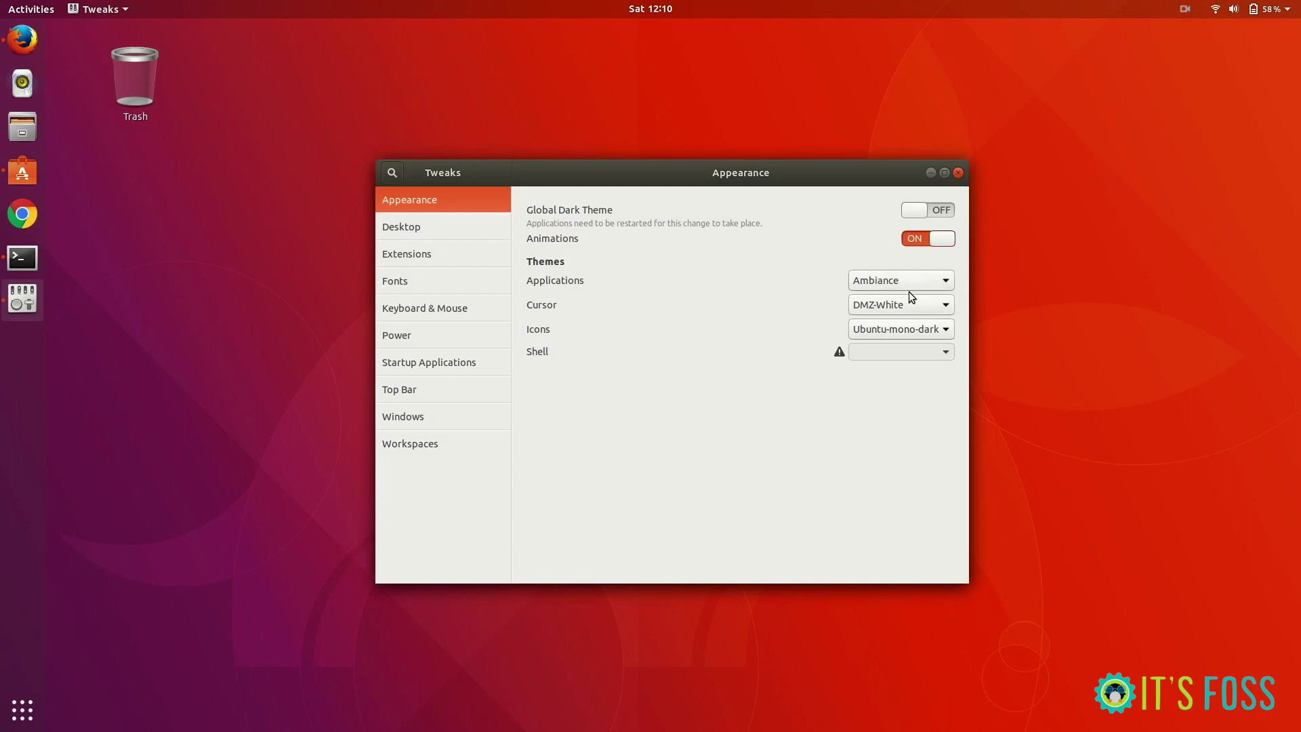
- Set both the Applications theme and the Icons theme to Pop
click(944, 281)
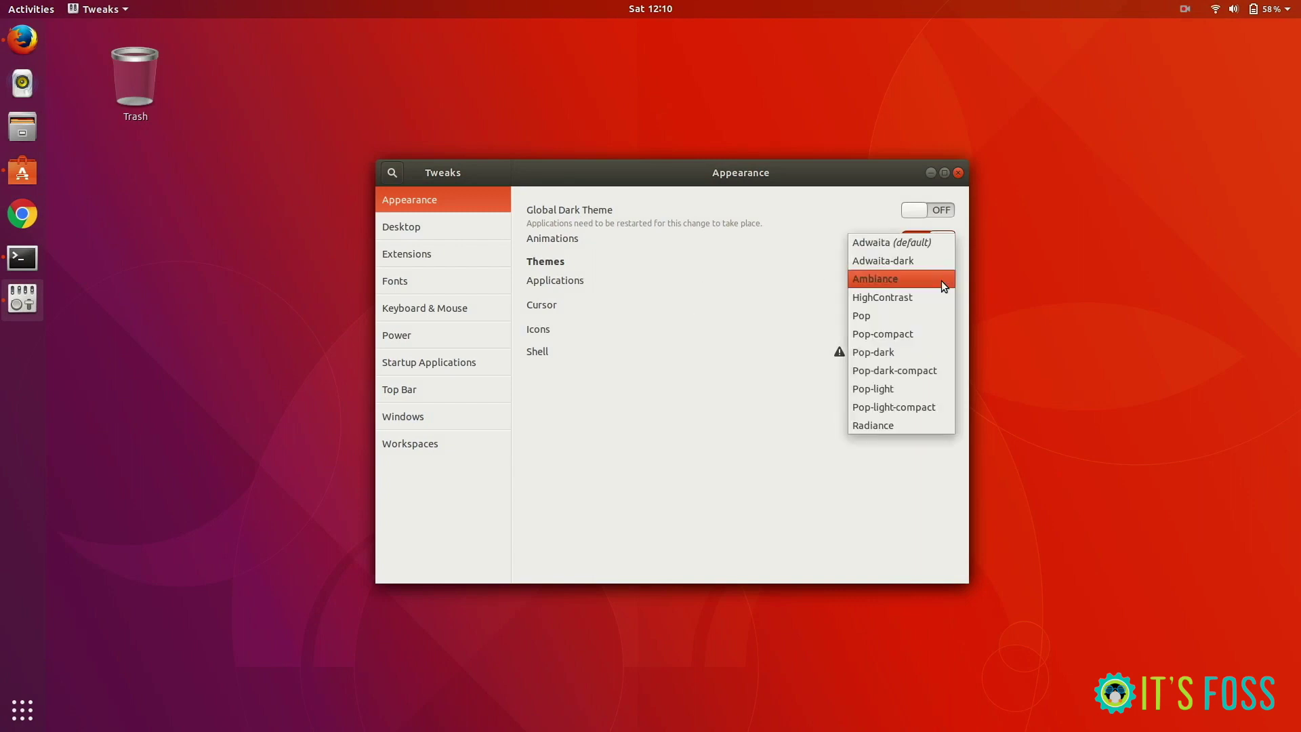
click(916, 316)
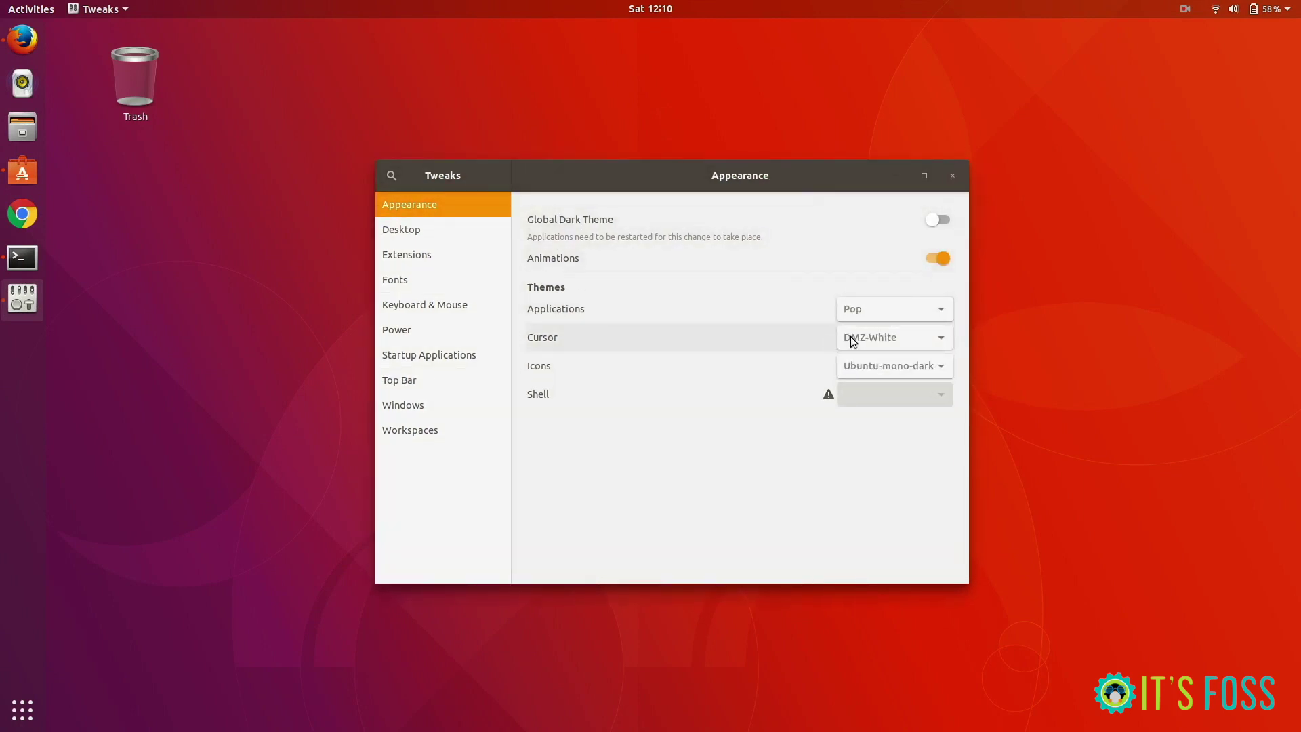
click(921, 367)
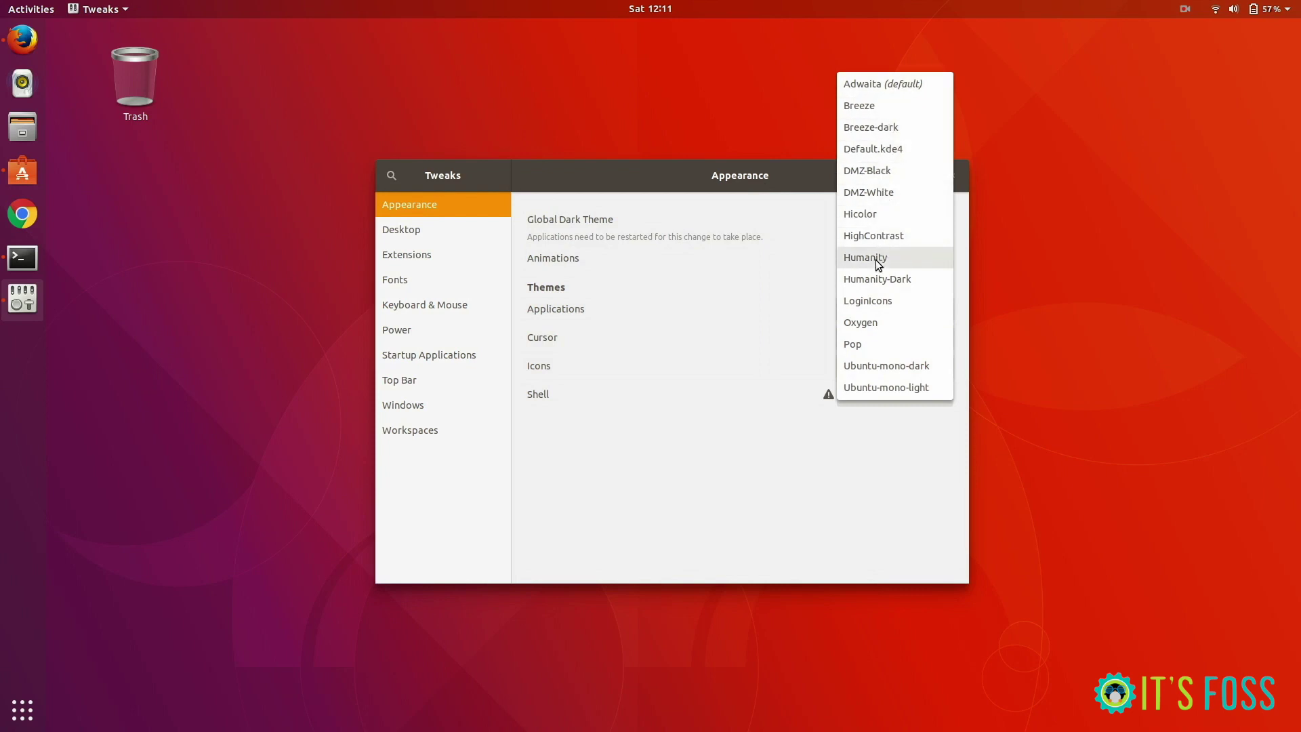
click(863, 343)
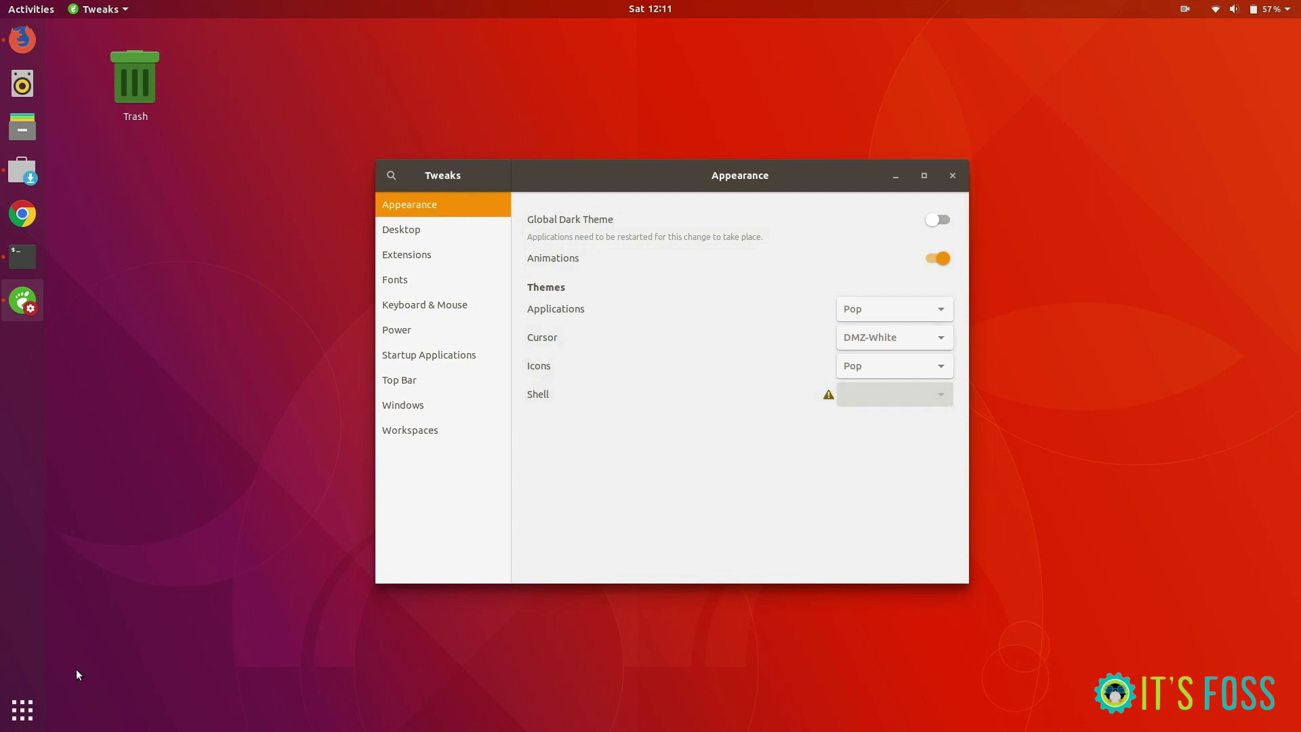
click(22, 710)
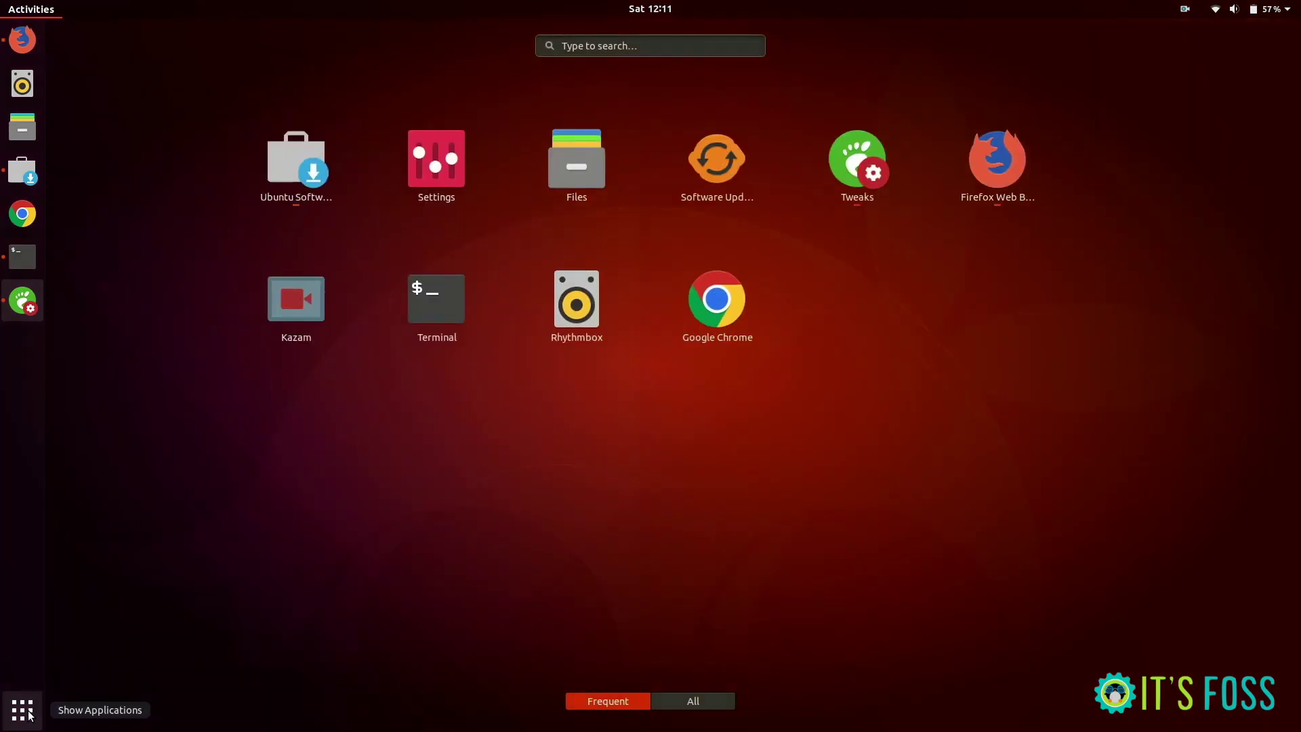
click(695, 702)
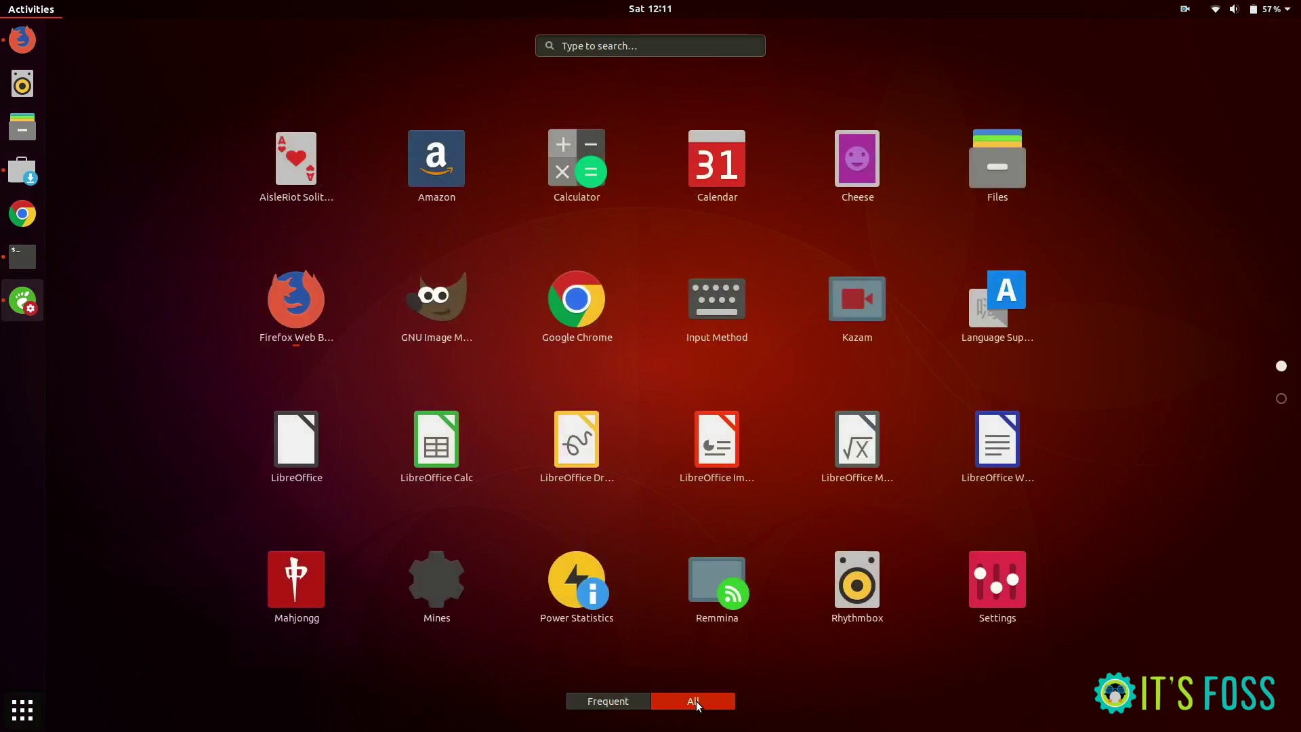
click(604, 700)
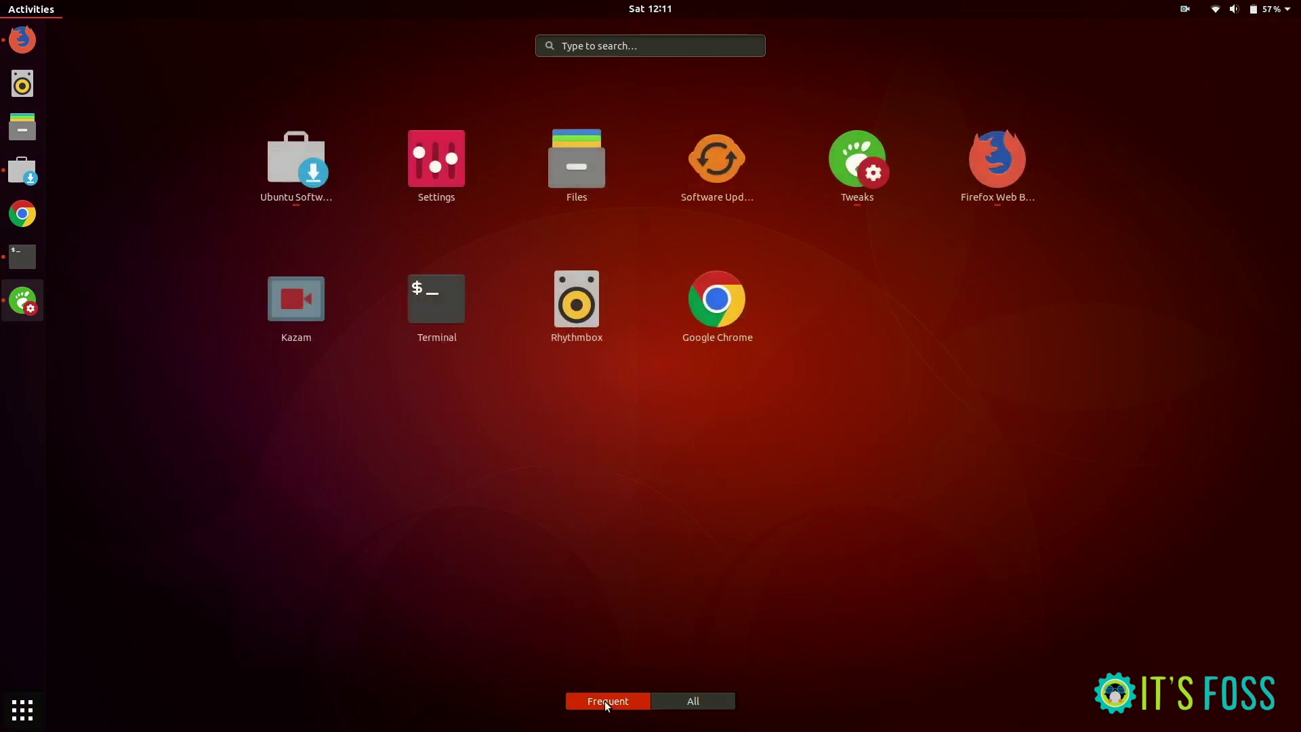
click(23, 710)
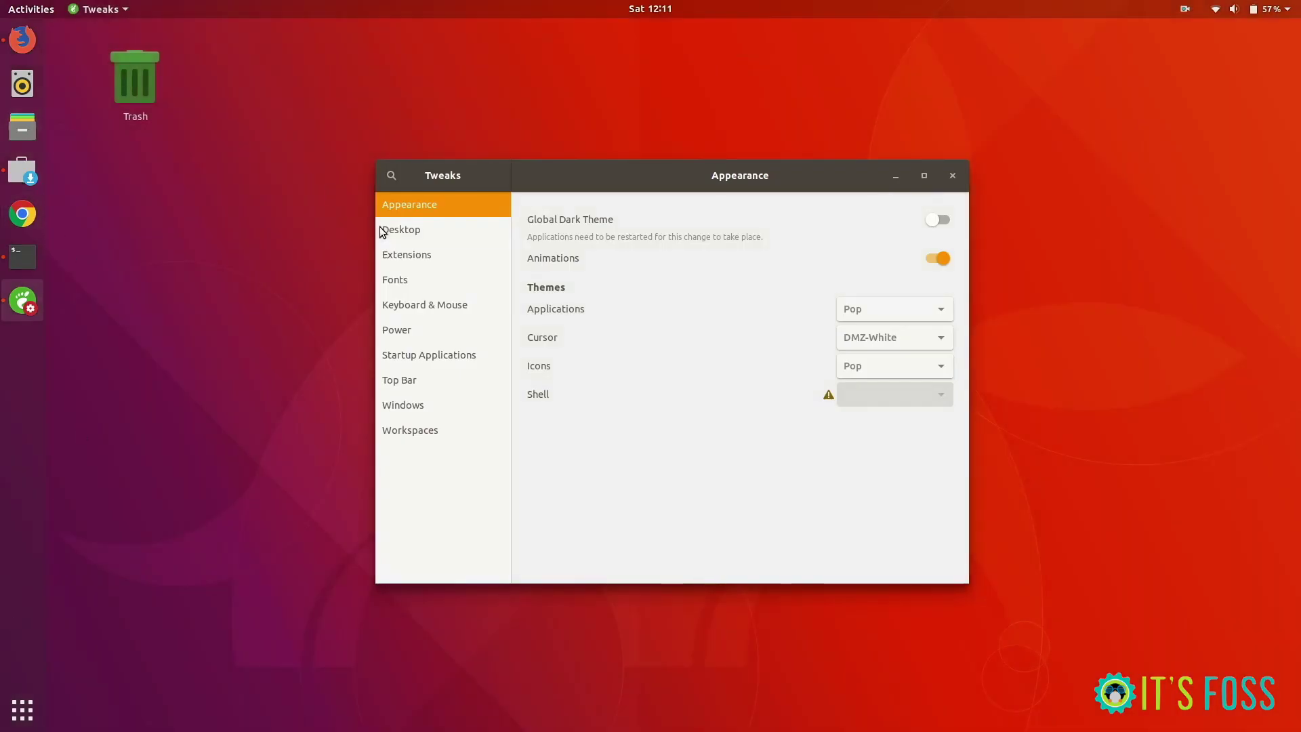
- Open Files on Home, show hidden files, and create a '.themes' folder
click(22, 127)
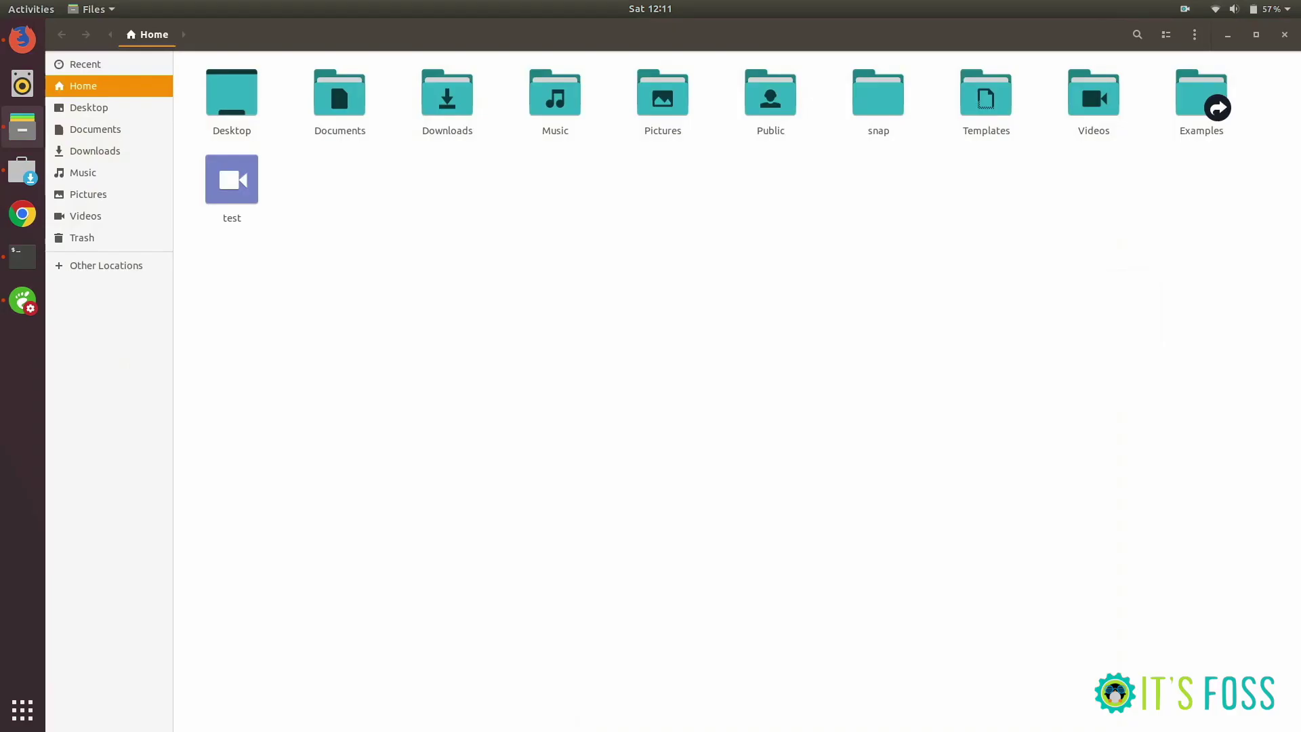
key(ctrl+h)
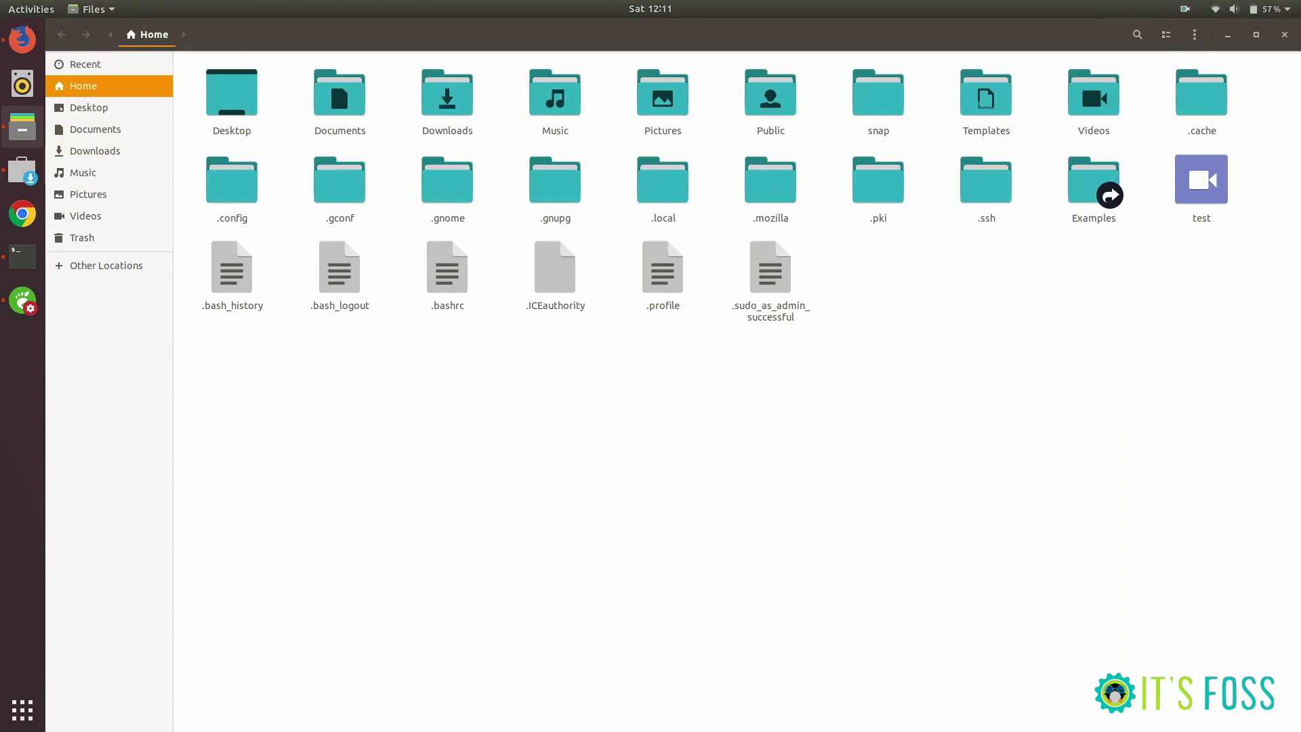
key(shift+F10)
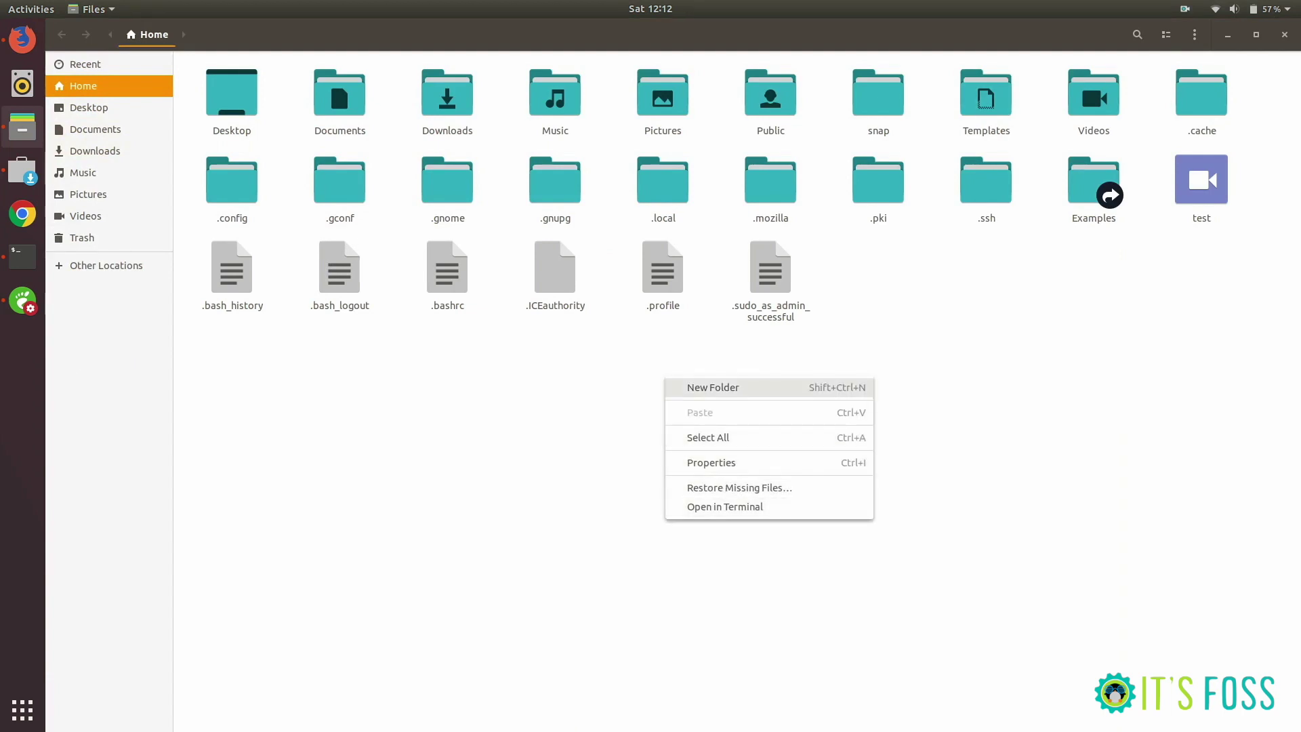
click(749, 387)
text(.themes)
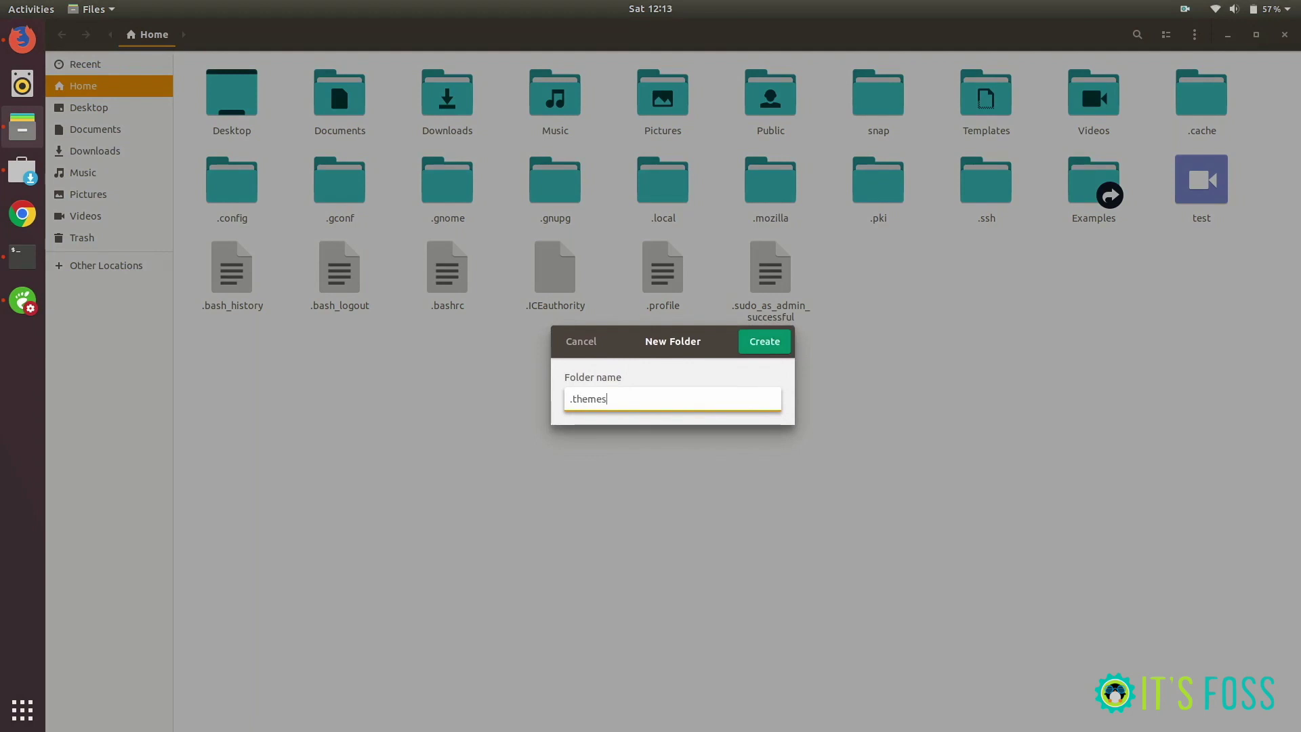
key(Return)
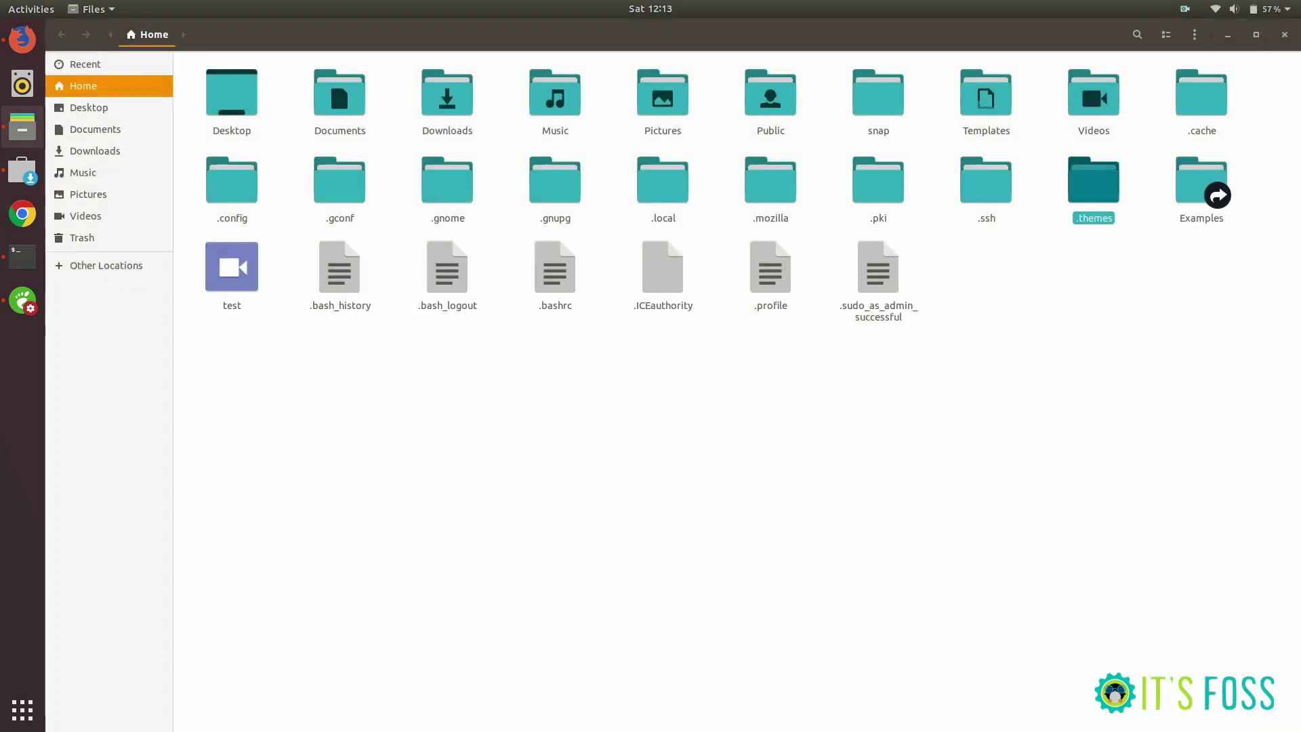
click(1001, 289)
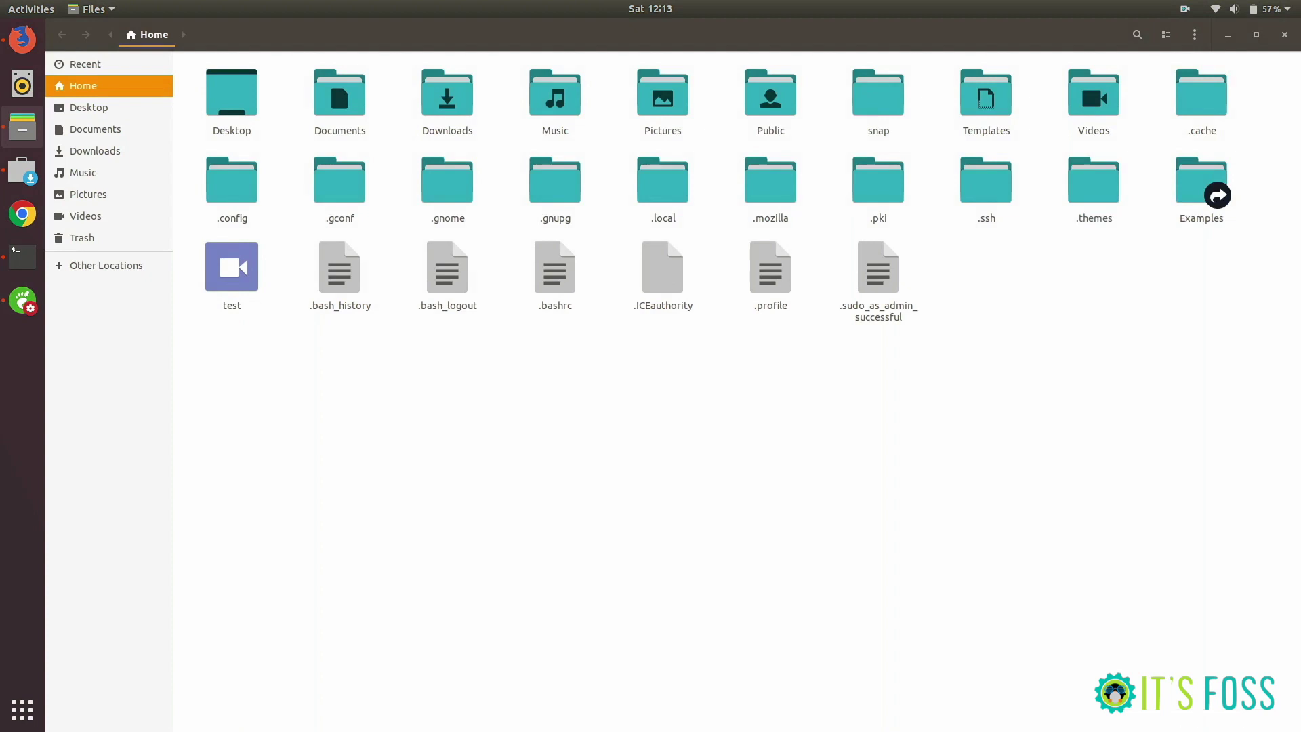
- Create a '.icons' folder in Home, then select Ant.tar.xz in Downloads
right_click(1002, 288)
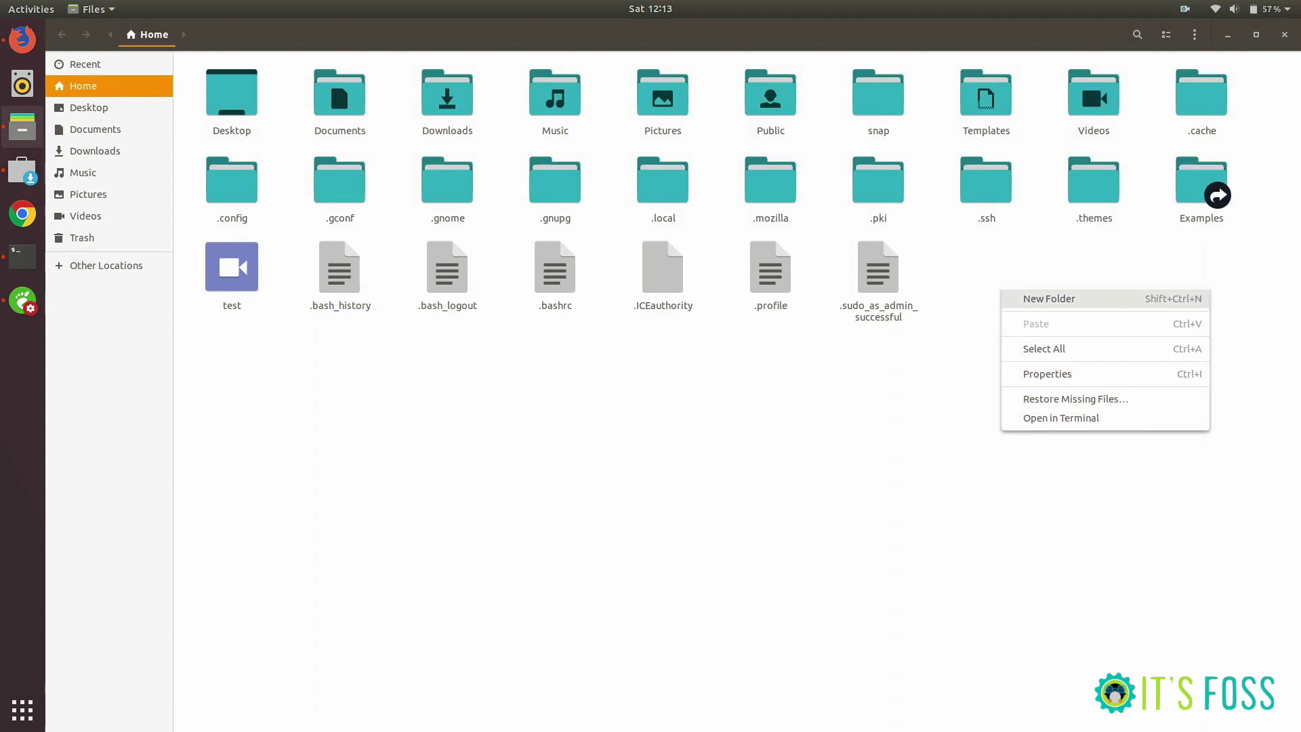
click(1049, 298)
text(.icons)
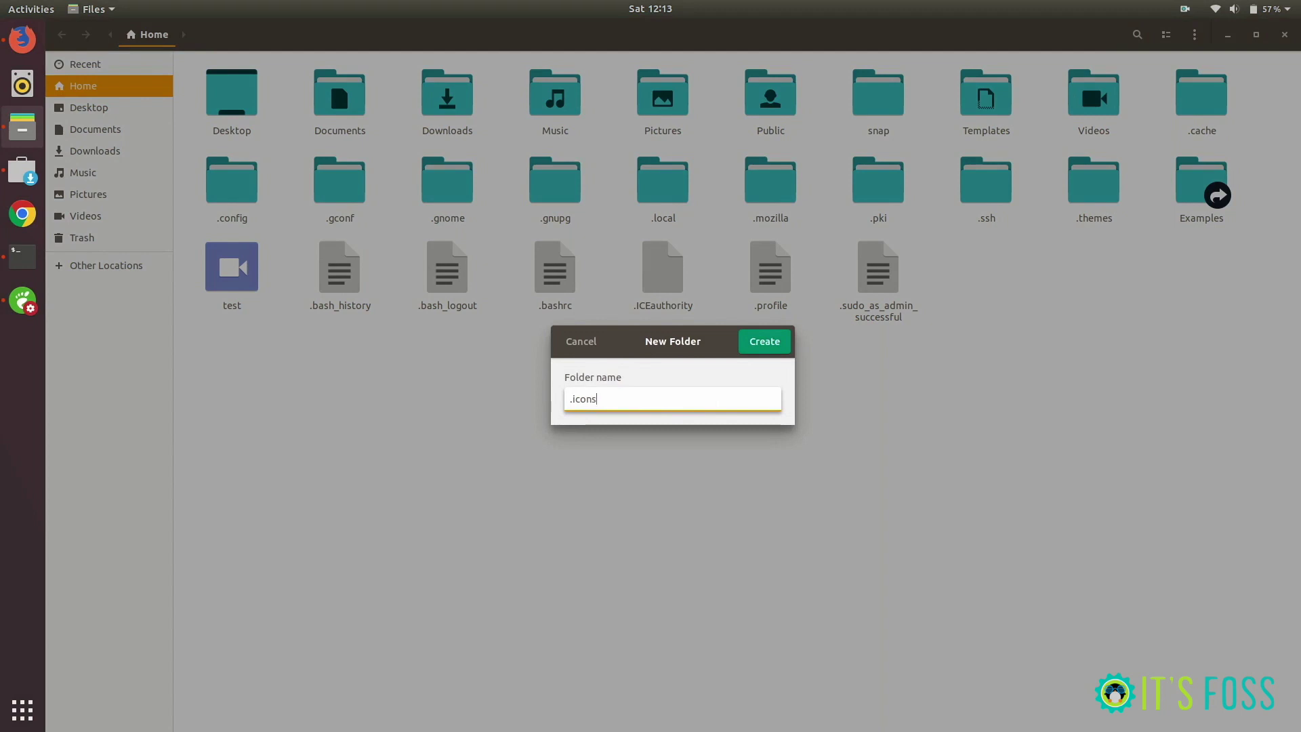
key(Return)
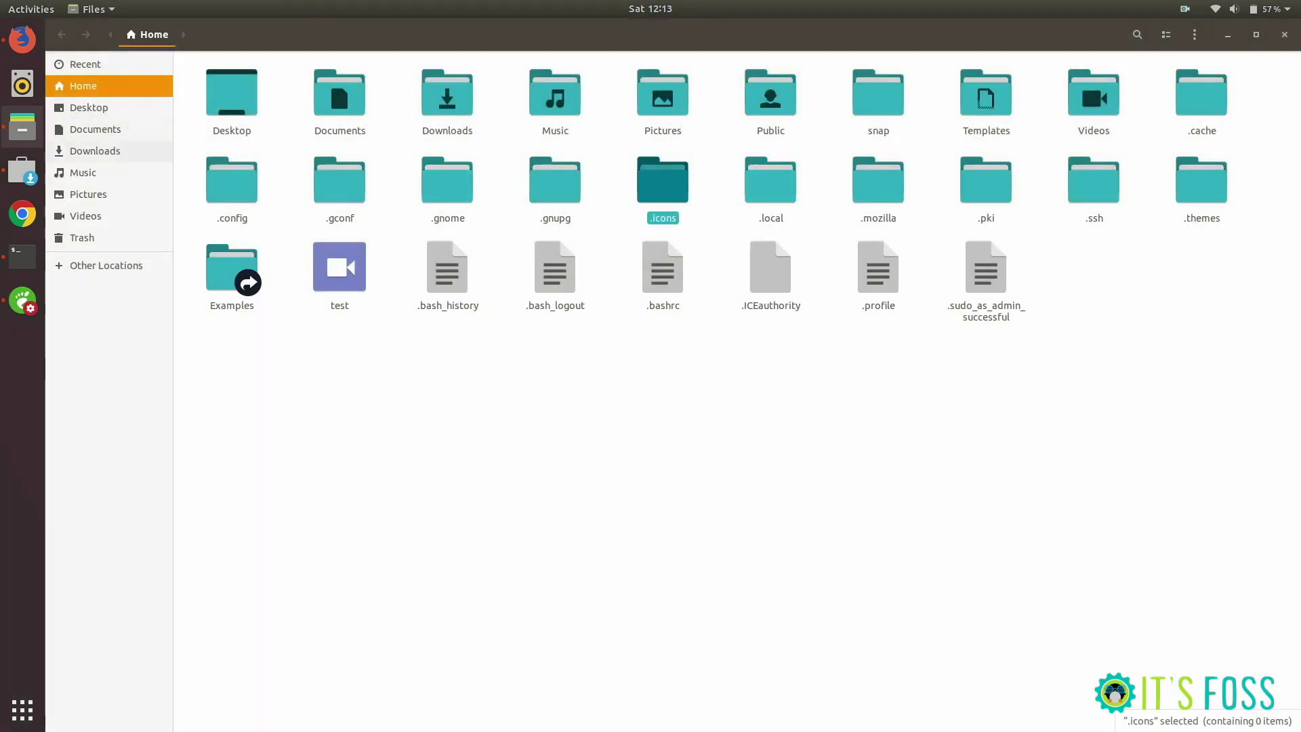
click(94, 150)
click(232, 92)
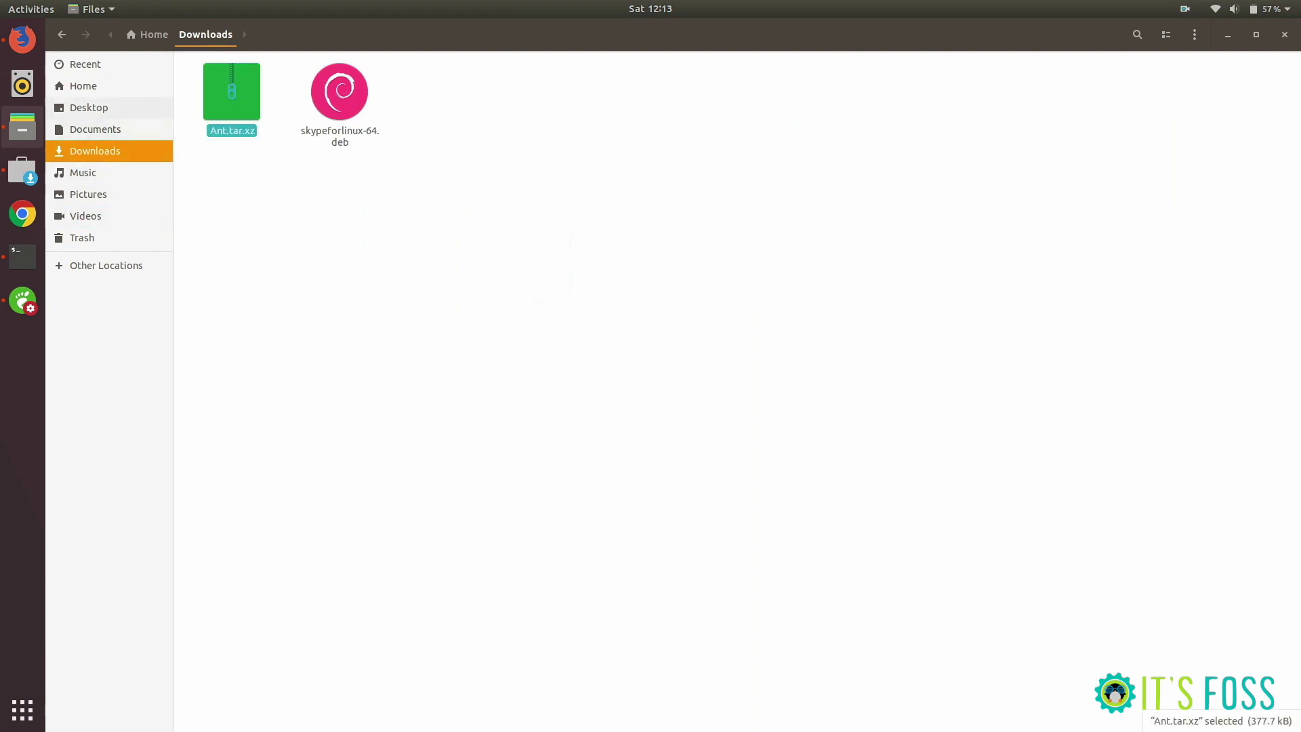
- Extract Ant.tar.xz and paste the resulting Ant folder into ~/.themes, then hide Files
right_click(232, 102)
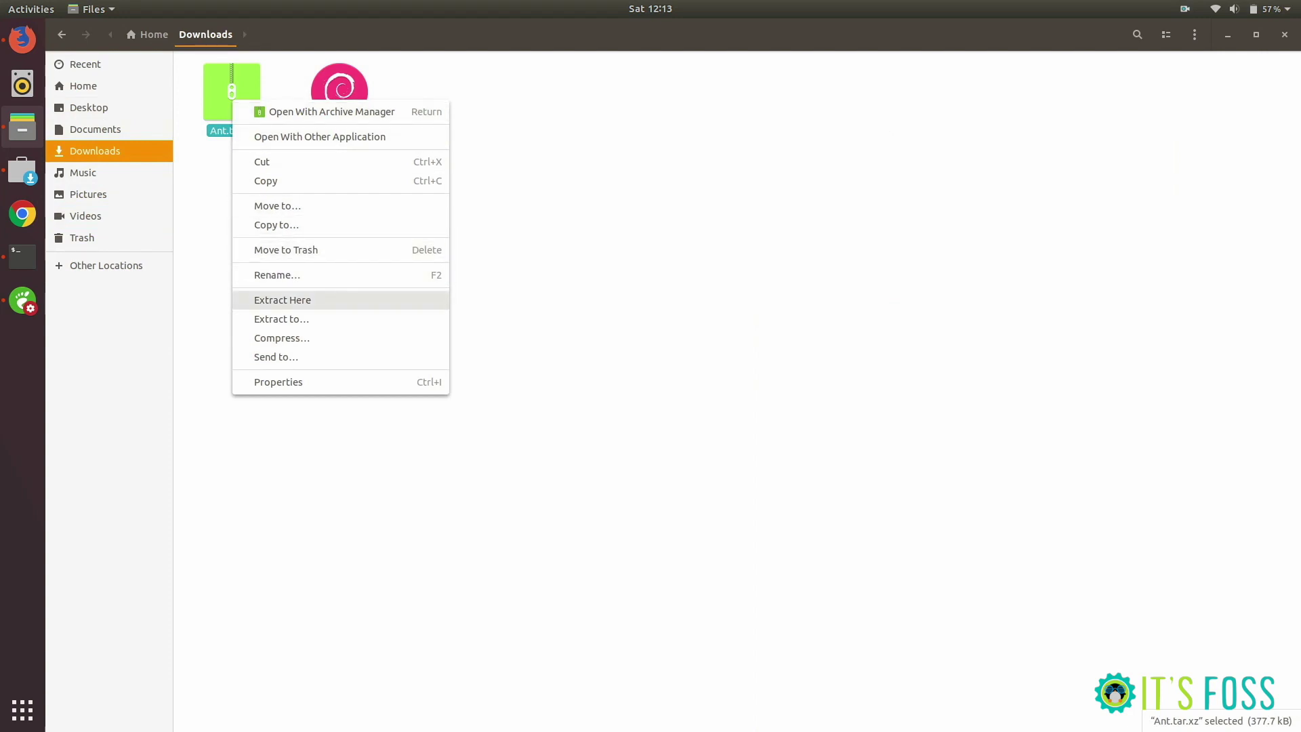
click(282, 299)
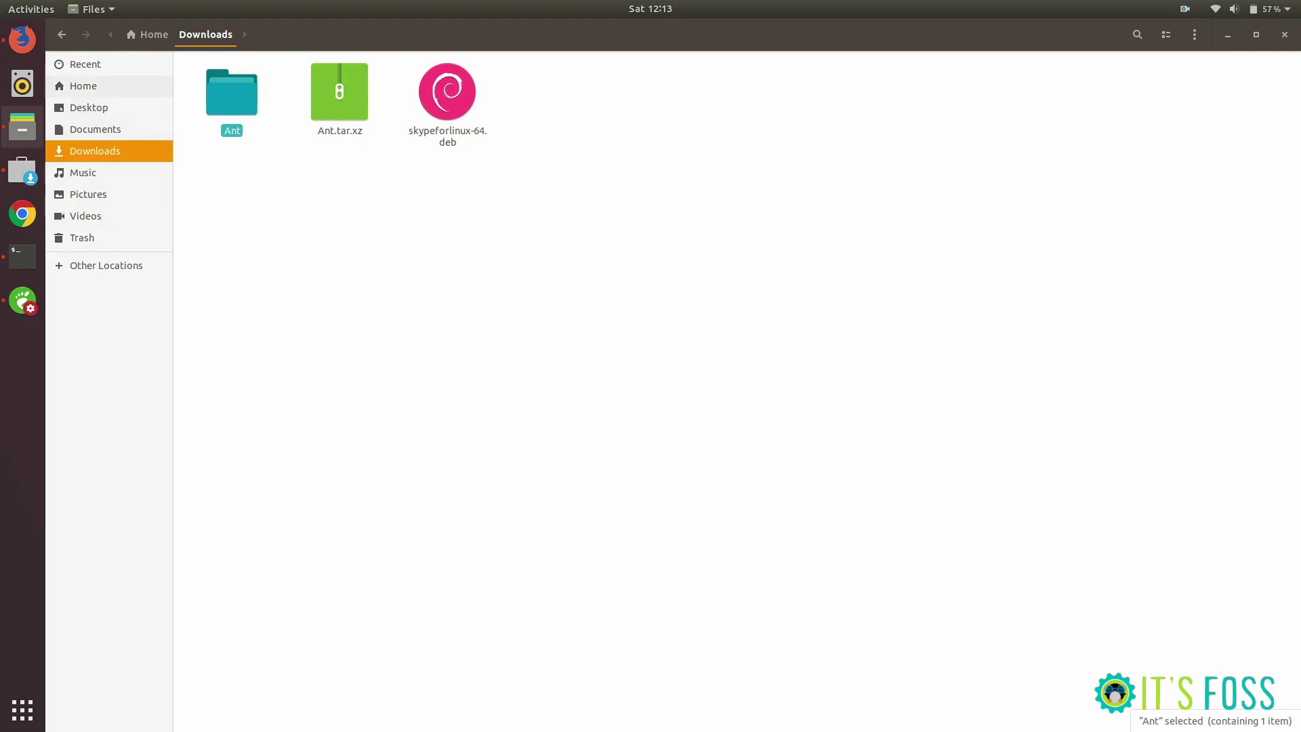
click(132, 86)
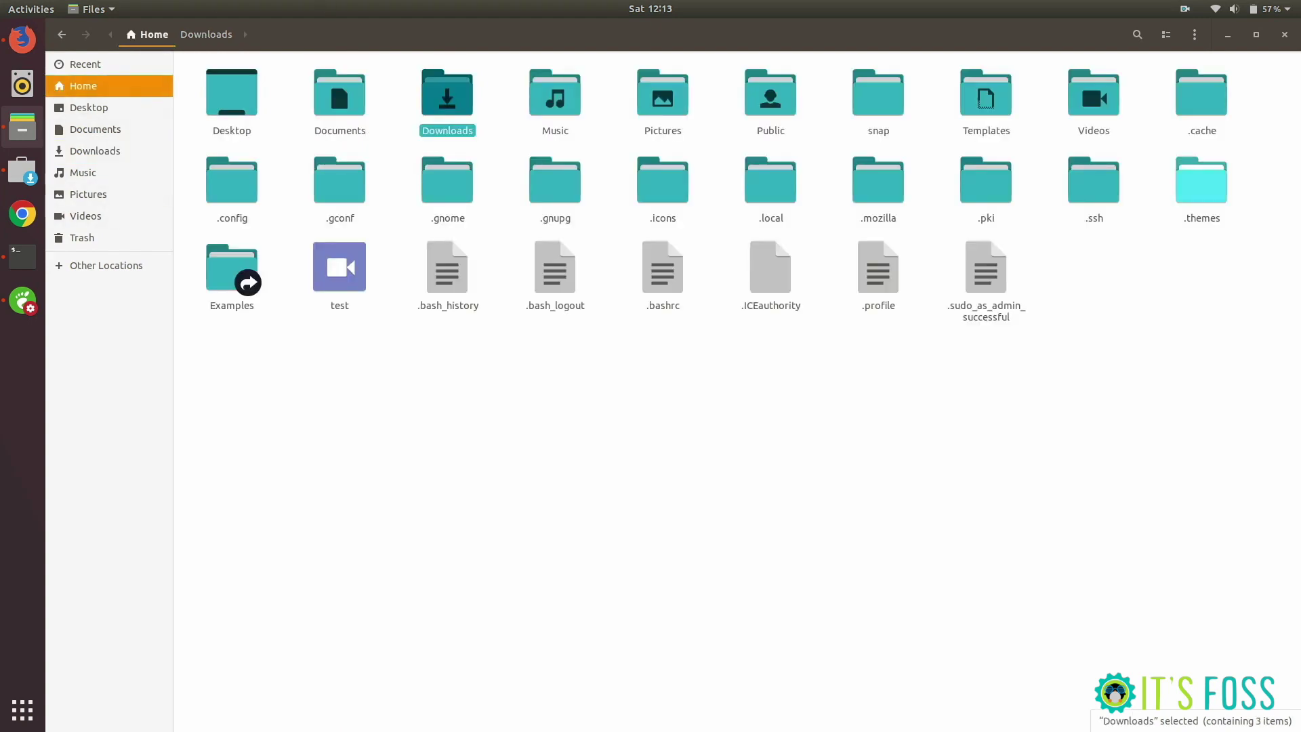
double_click(1201, 179)
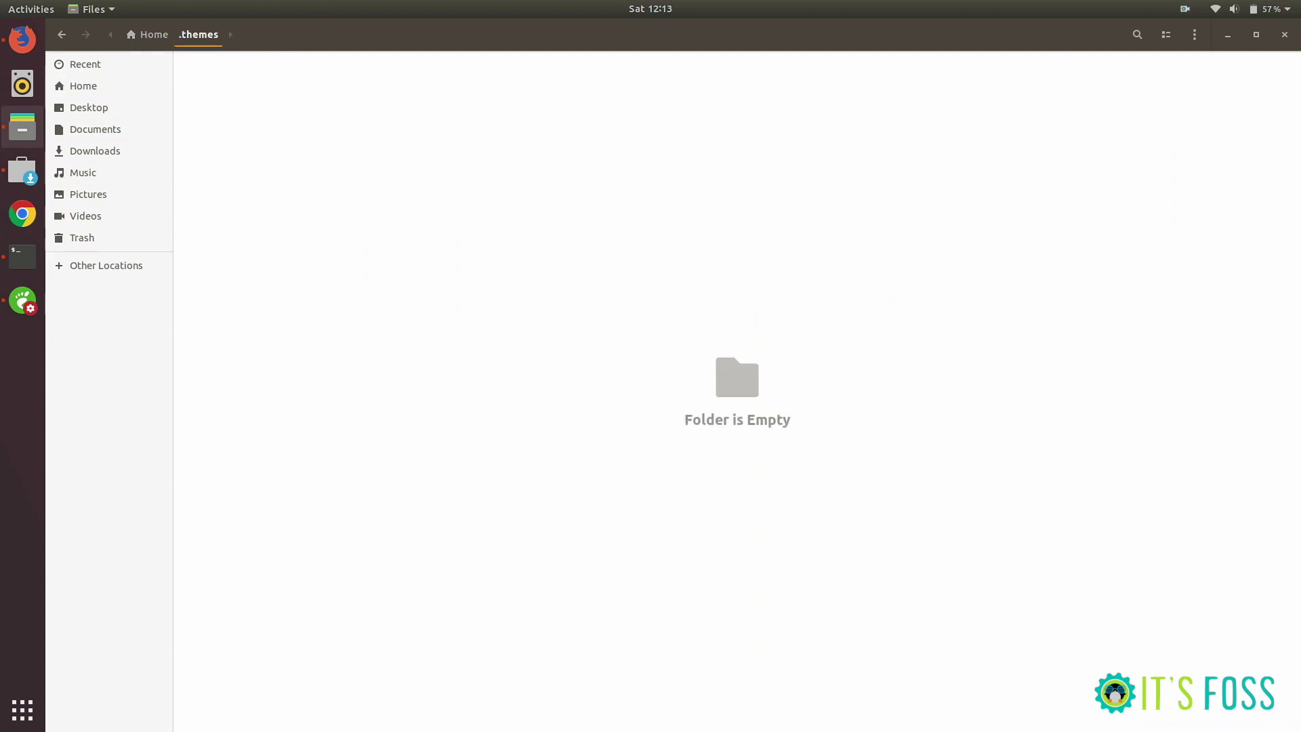
key(ctrl+v)
key(Escape)
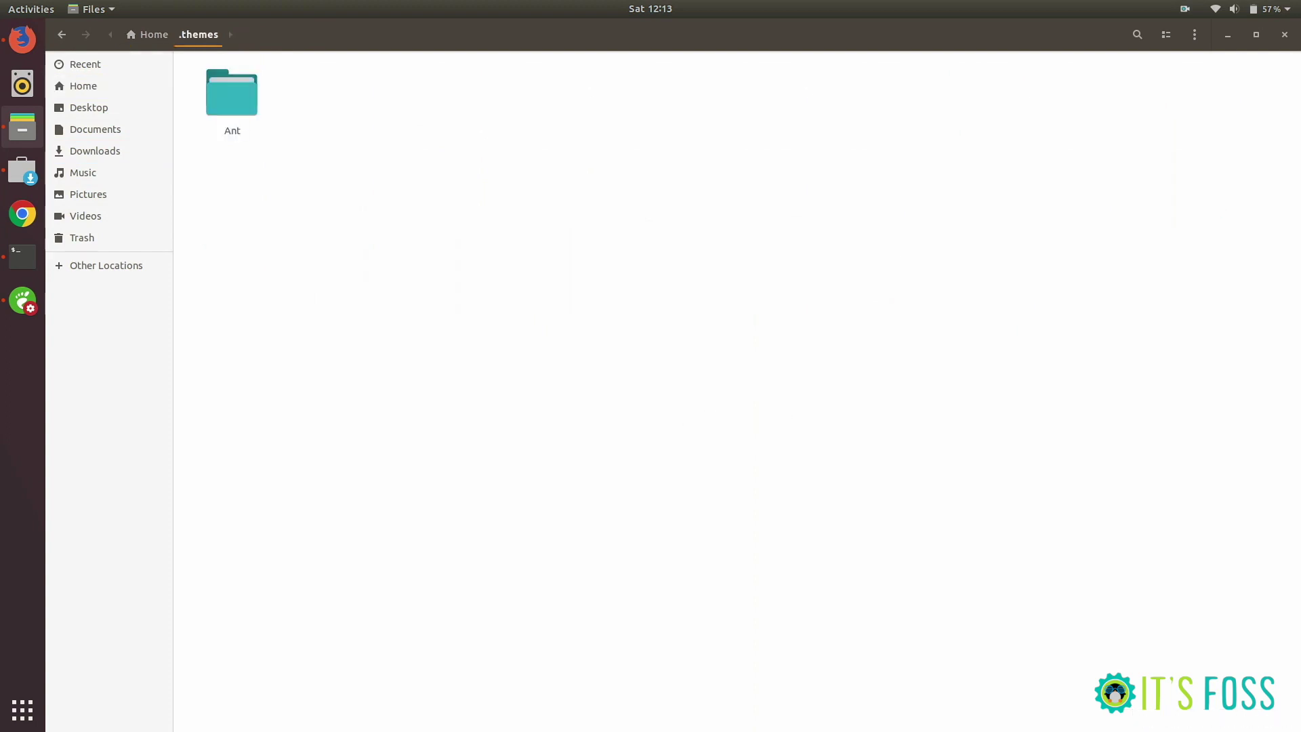
key(super+h)
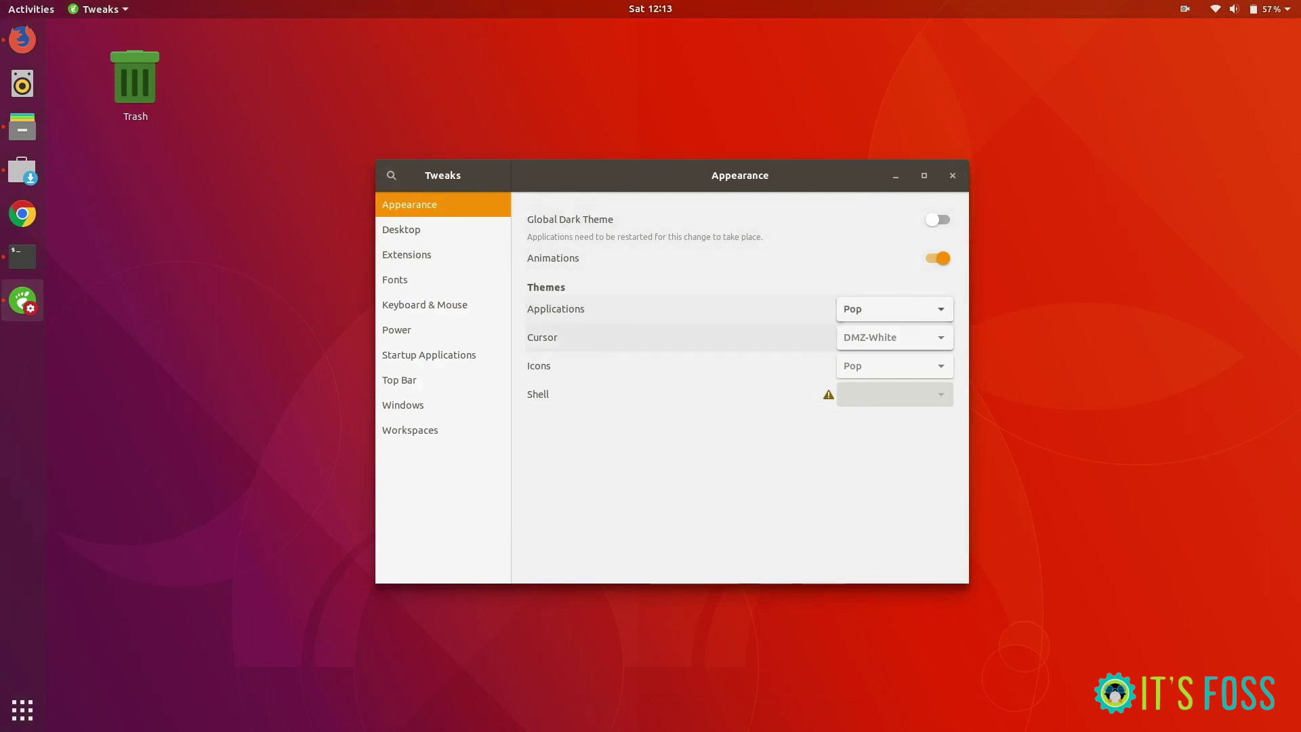
click(859, 309)
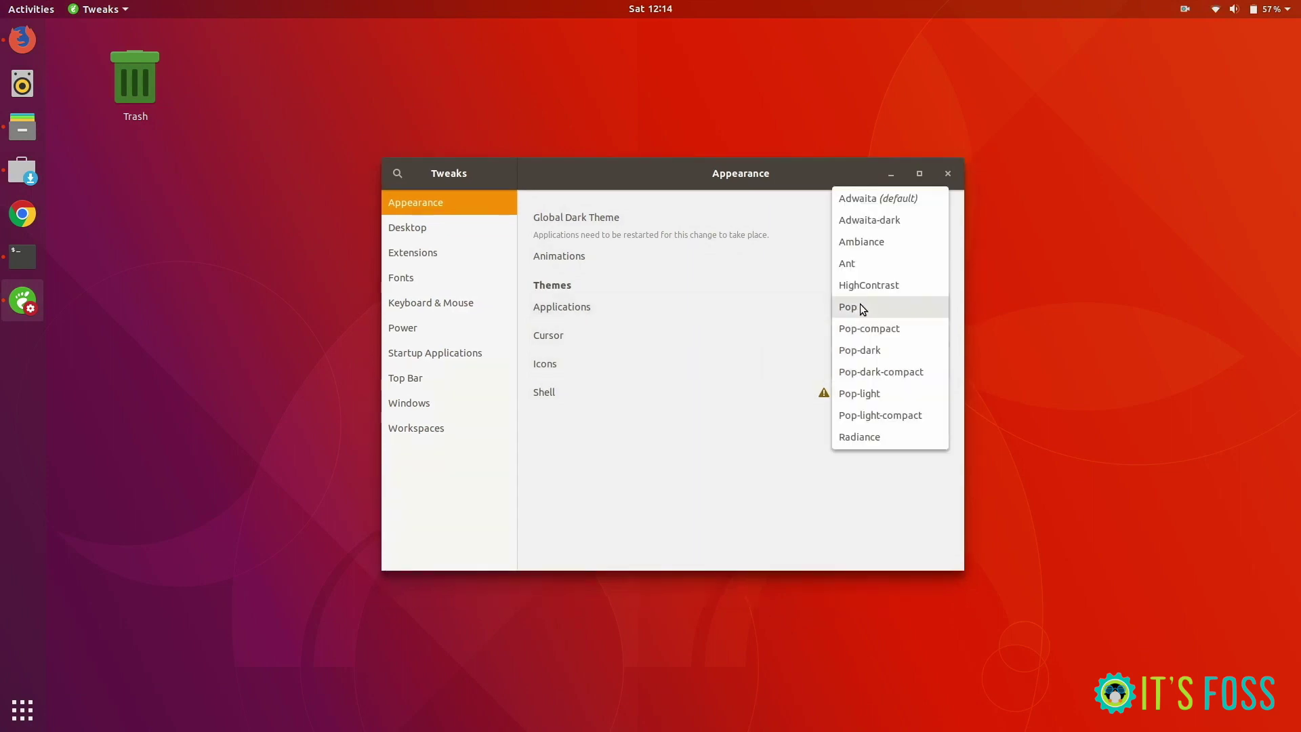
click(866, 263)
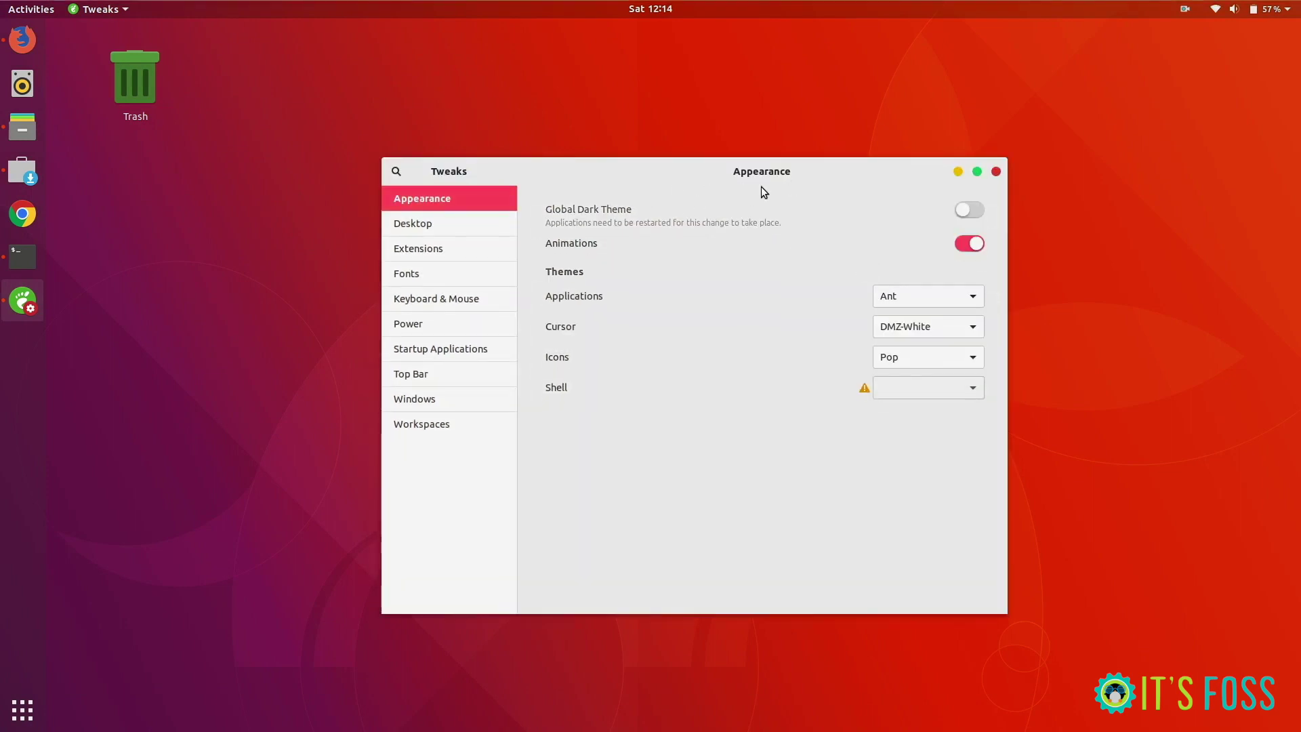
click(895, 357)
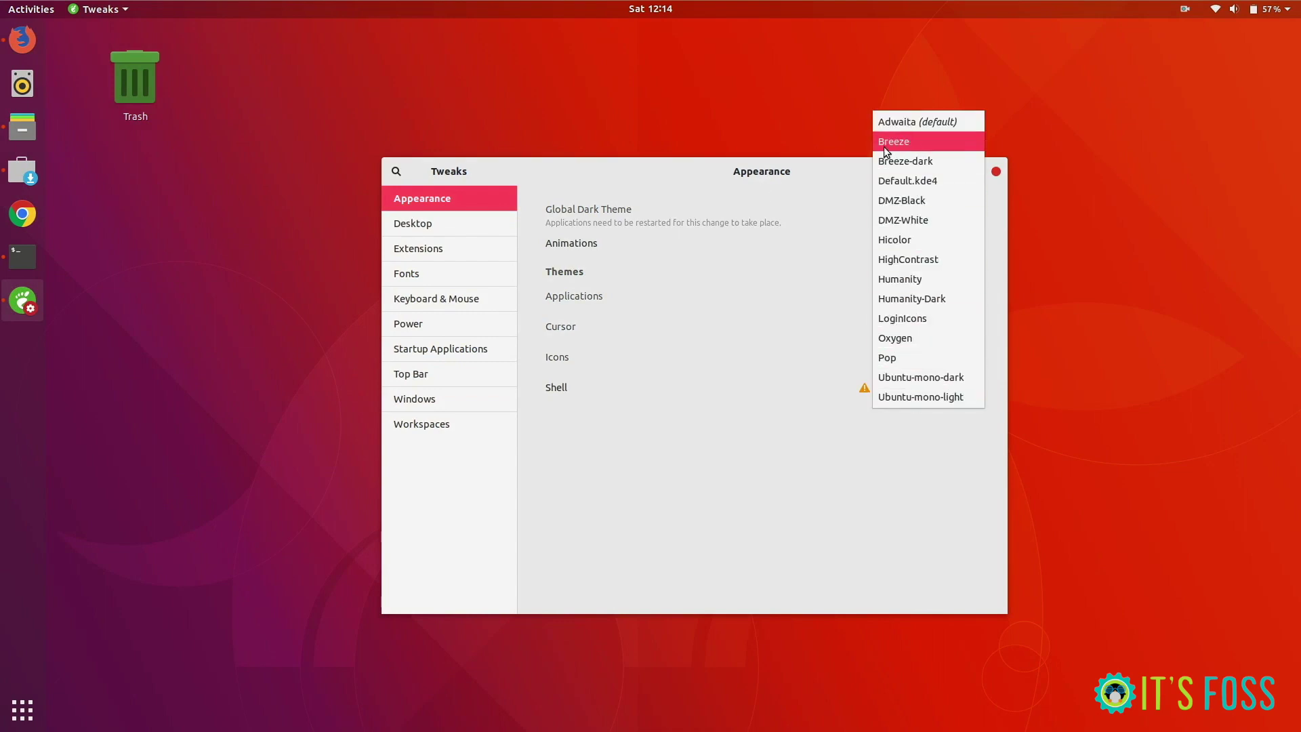
click(743, 506)
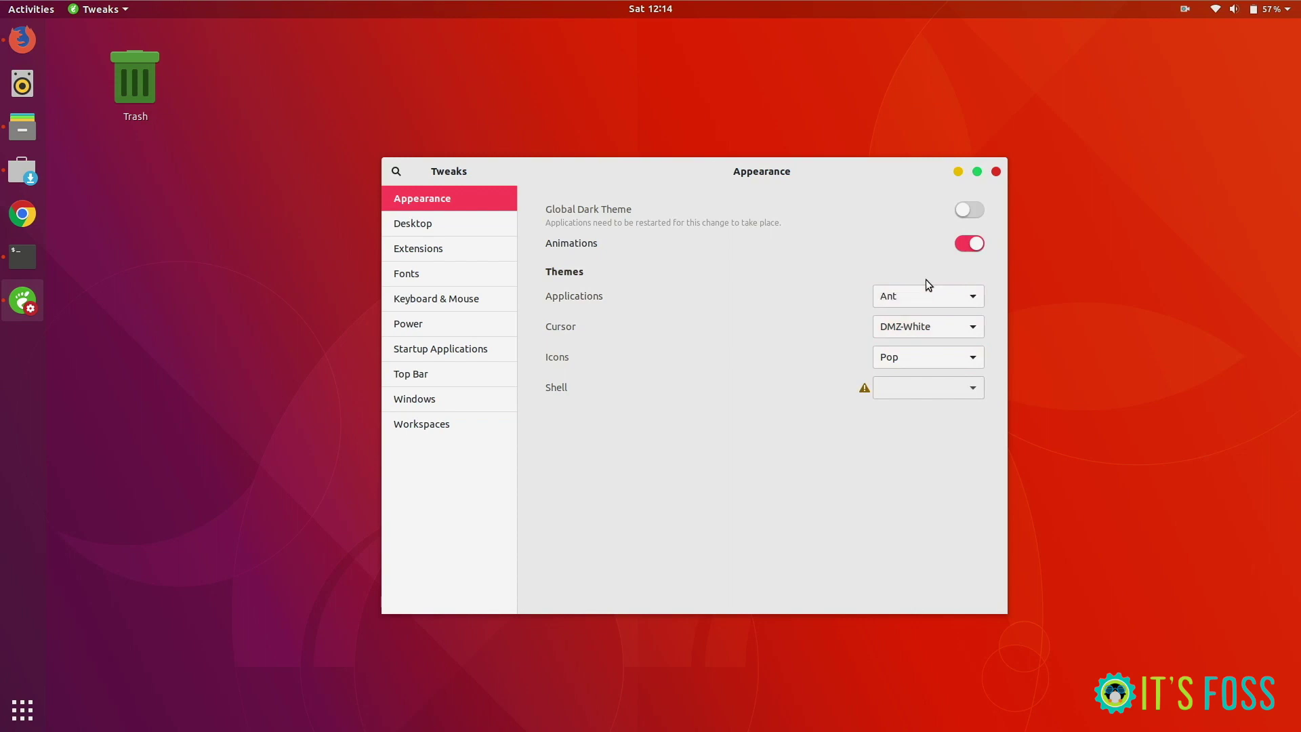
click(950, 302)
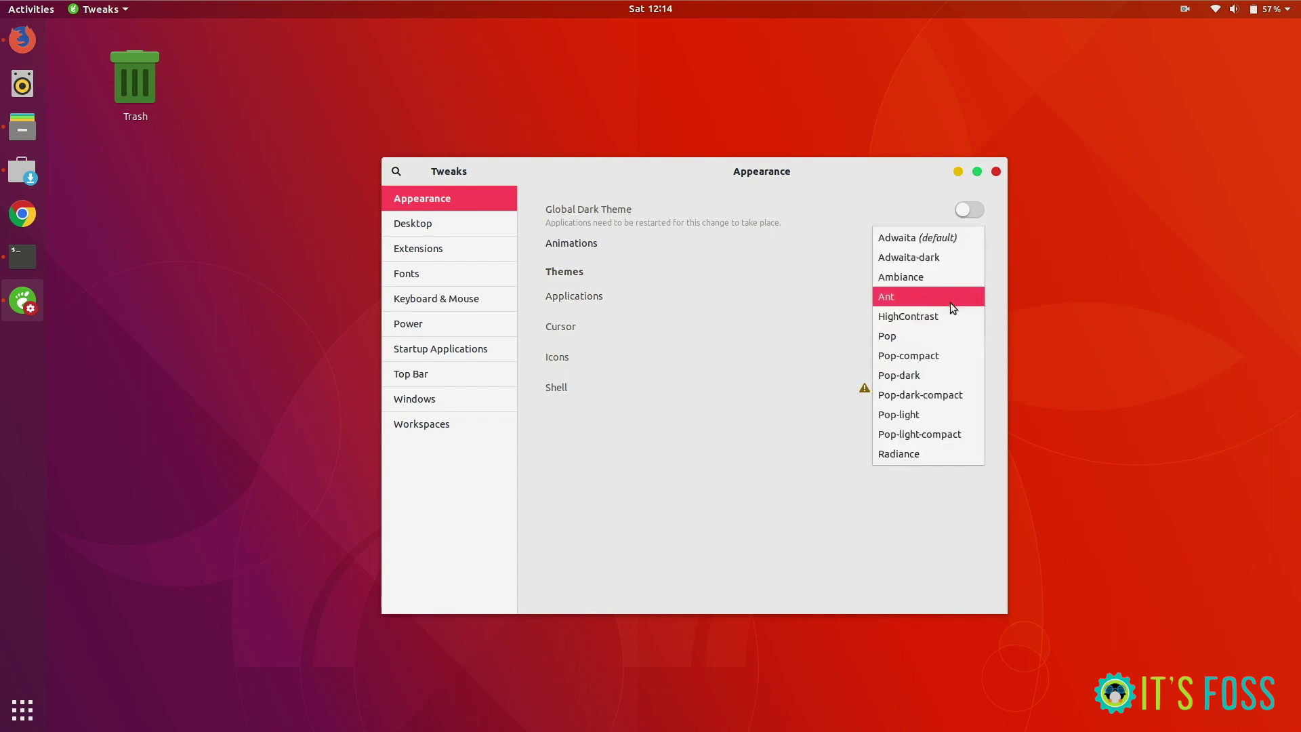
click(905, 341)
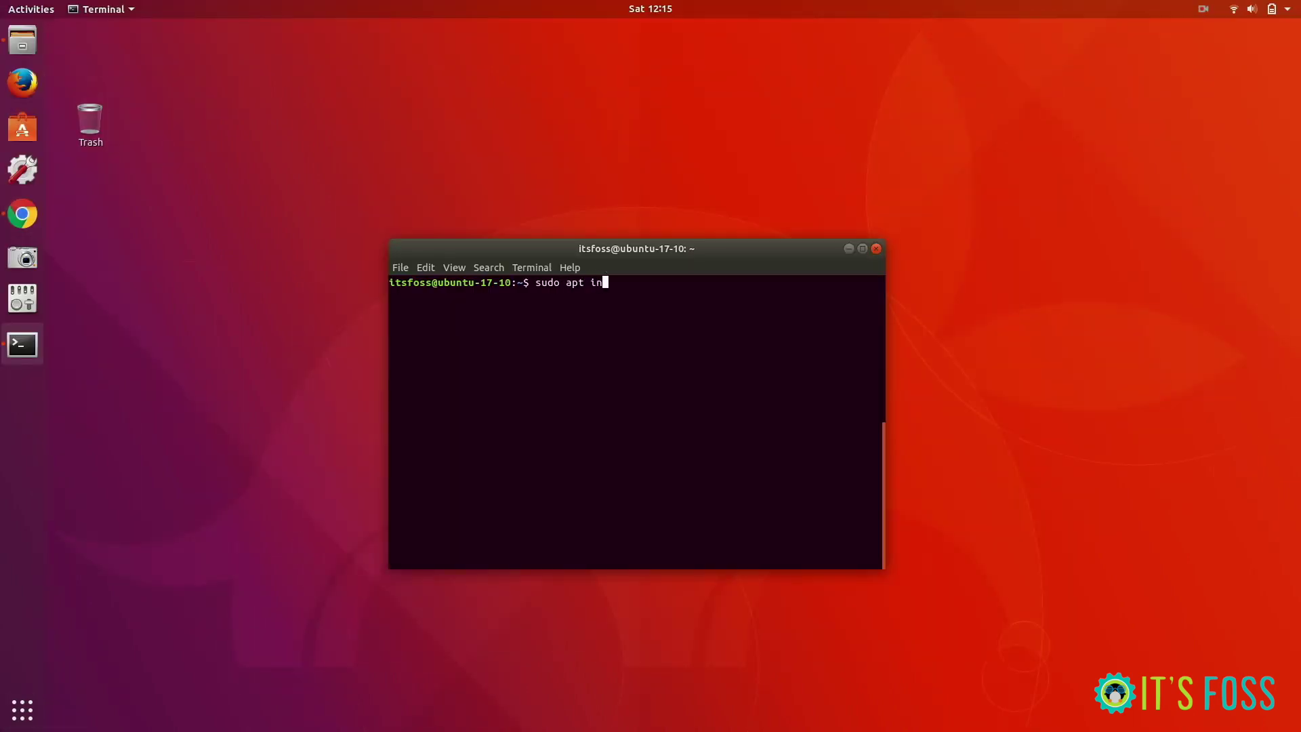
- Install gnome-shell-extensions with apt, entering the password and confirming with Y
text(me-shell-extensions)
key(Return)
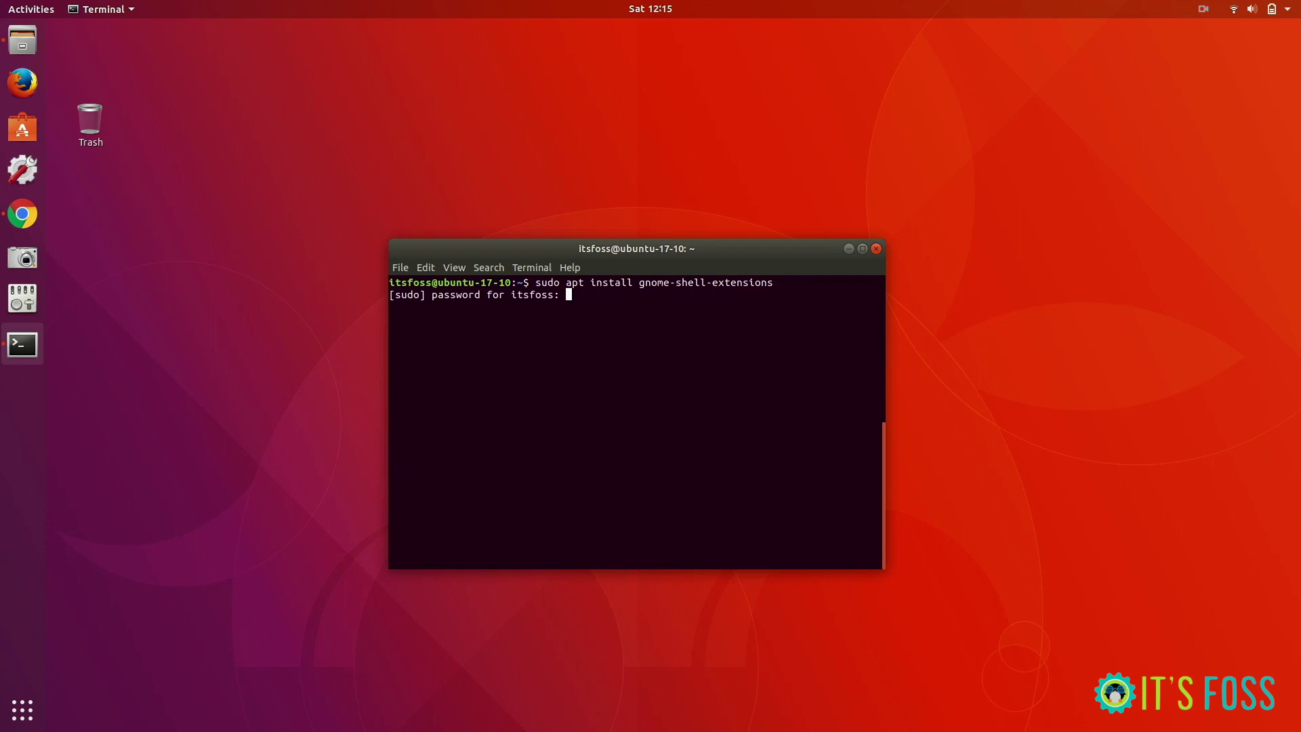
key(Return)
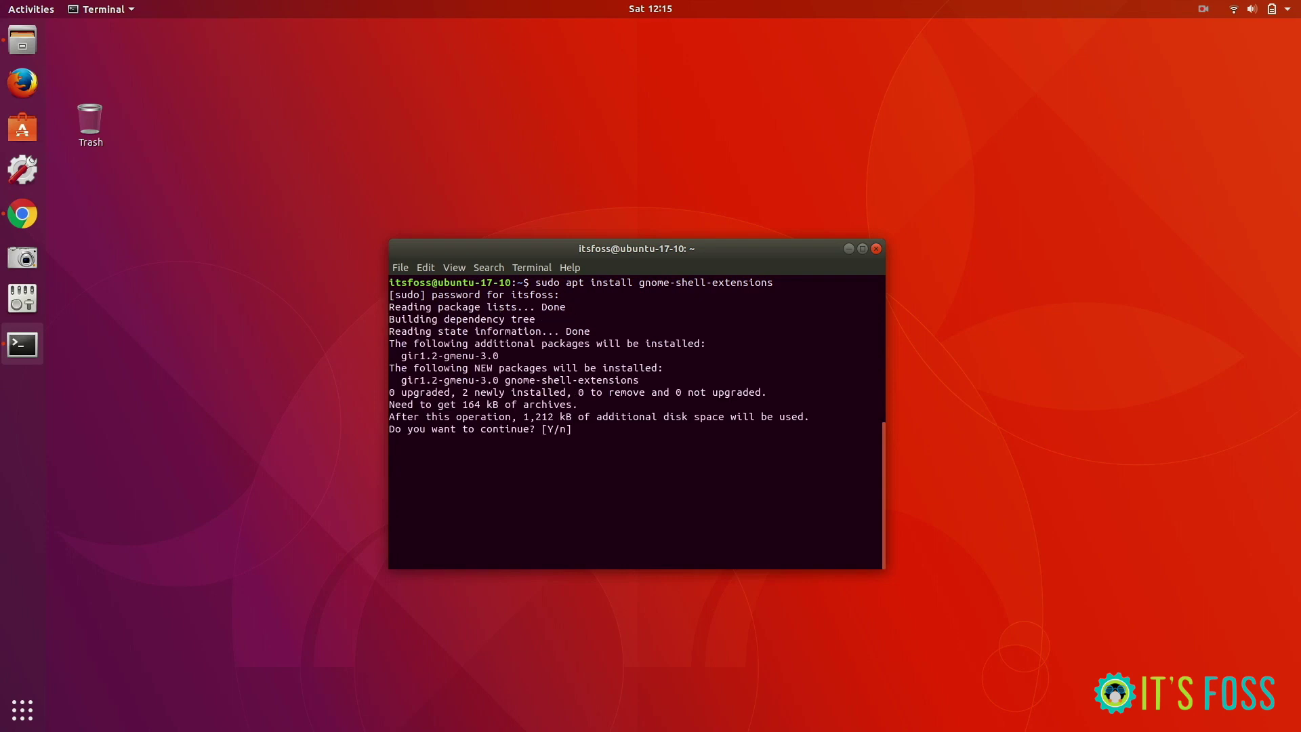
key(Return)
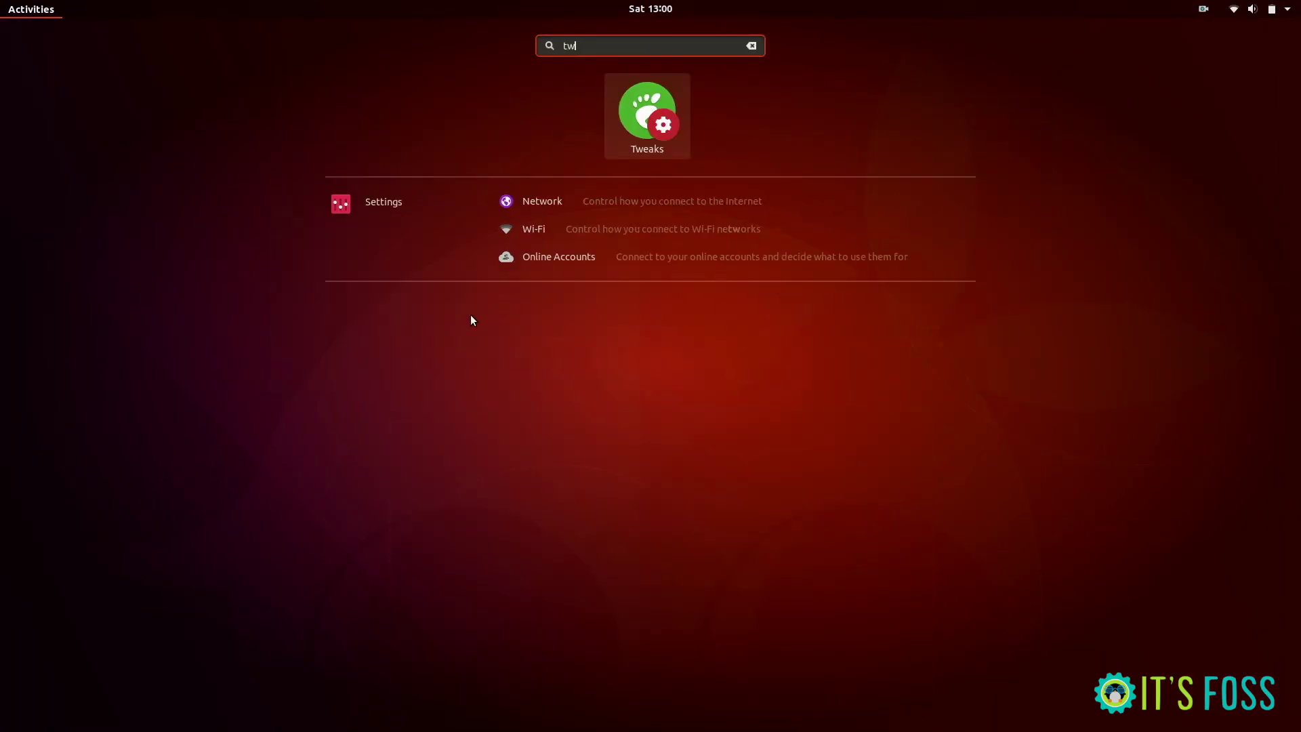
- Launch Tweaks, switch on User themes under Extensions, and close the Tweaks window
click(648, 132)
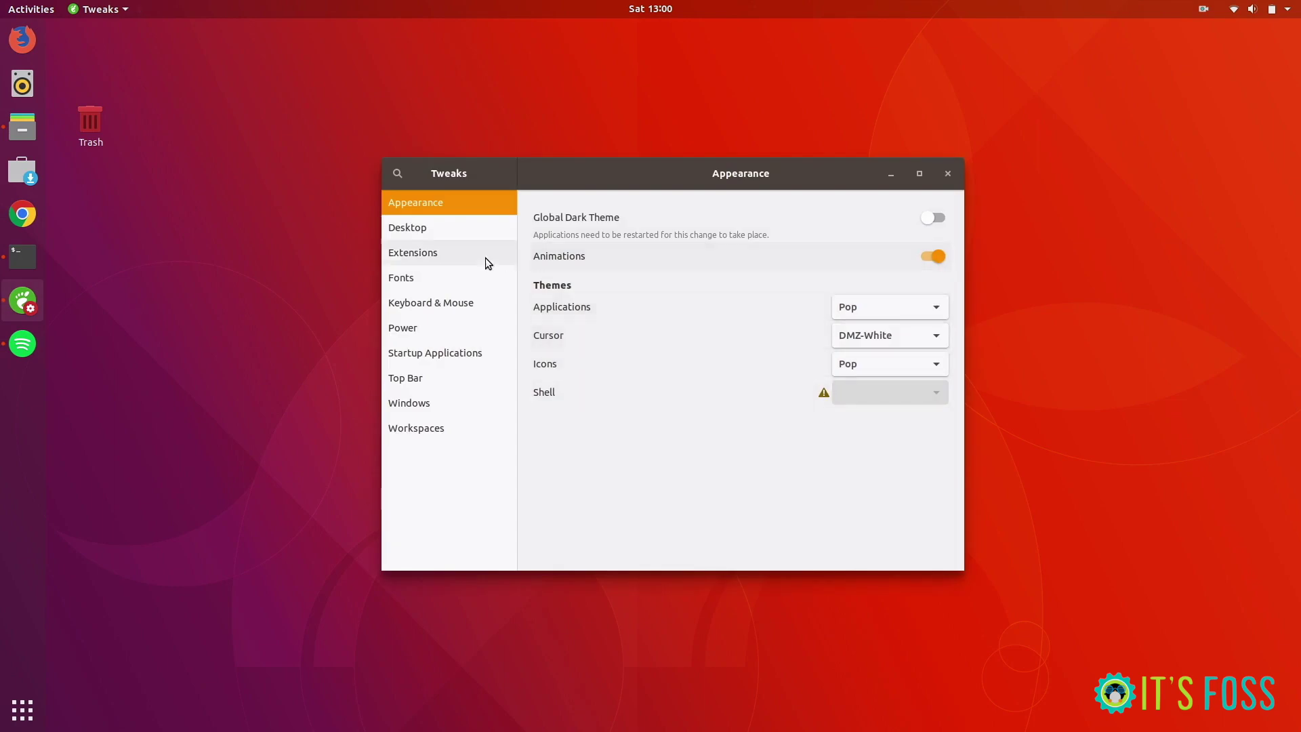
click(453, 261)
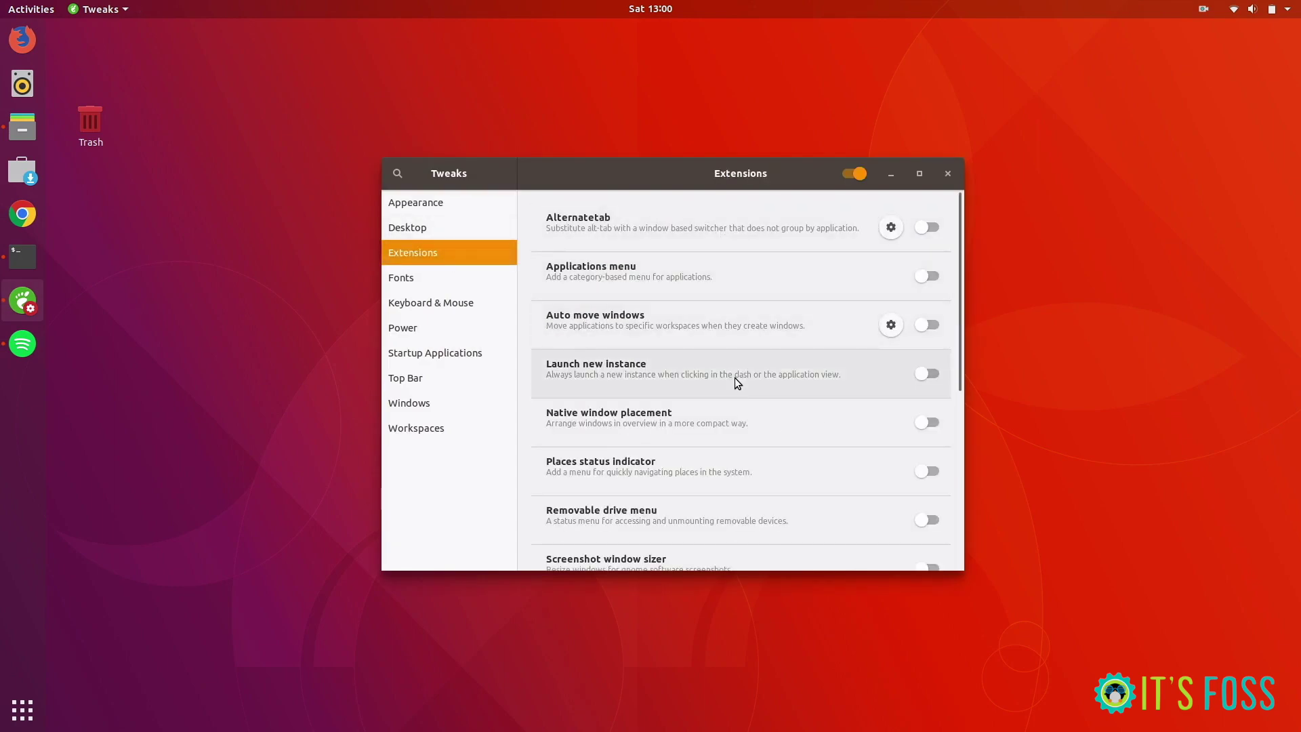
scroll(735, 376, down, 1)
scroll(734, 377, down, 5)
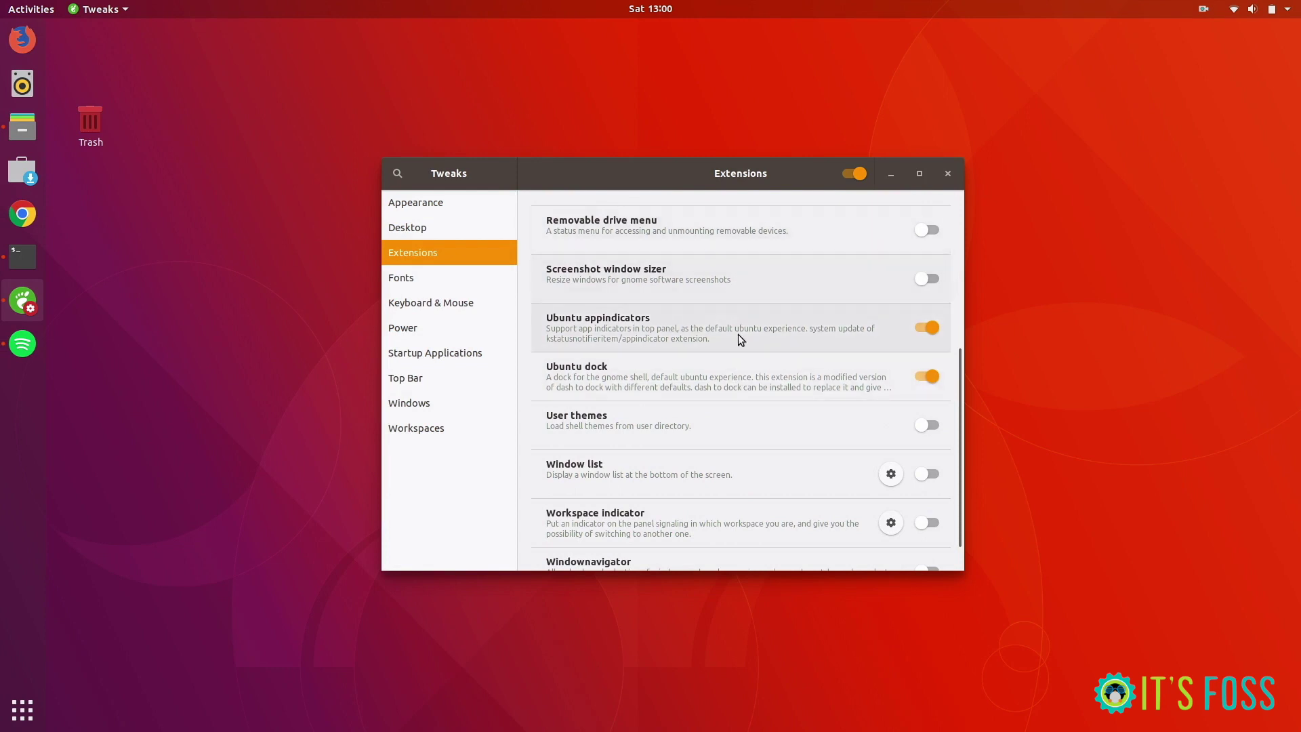
click(936, 422)
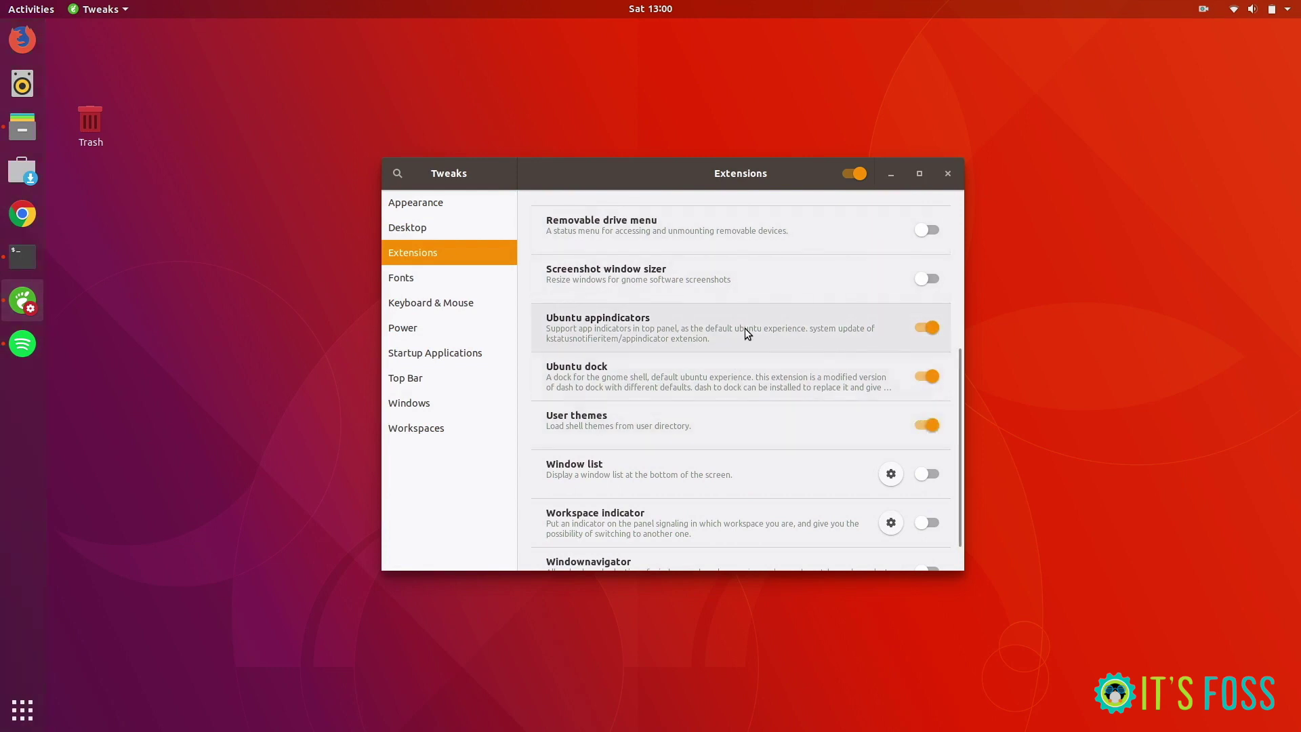
click(450, 205)
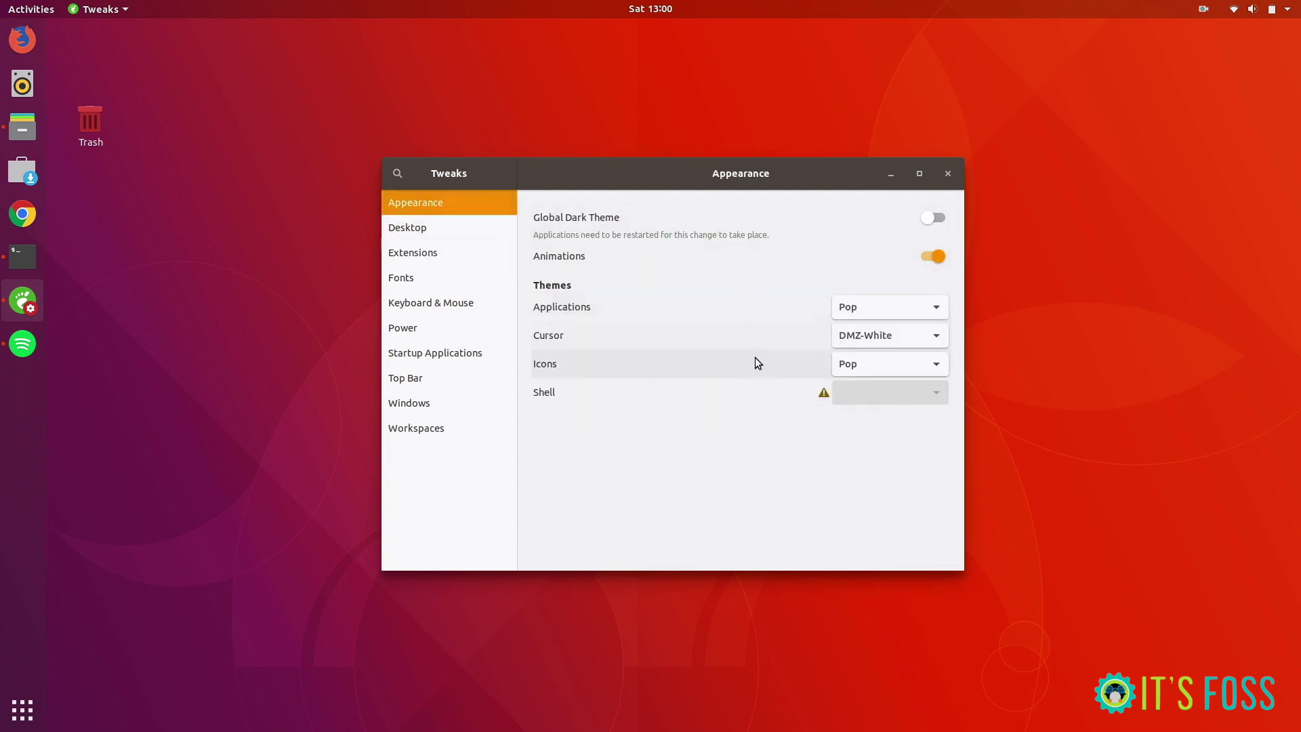
click(949, 179)
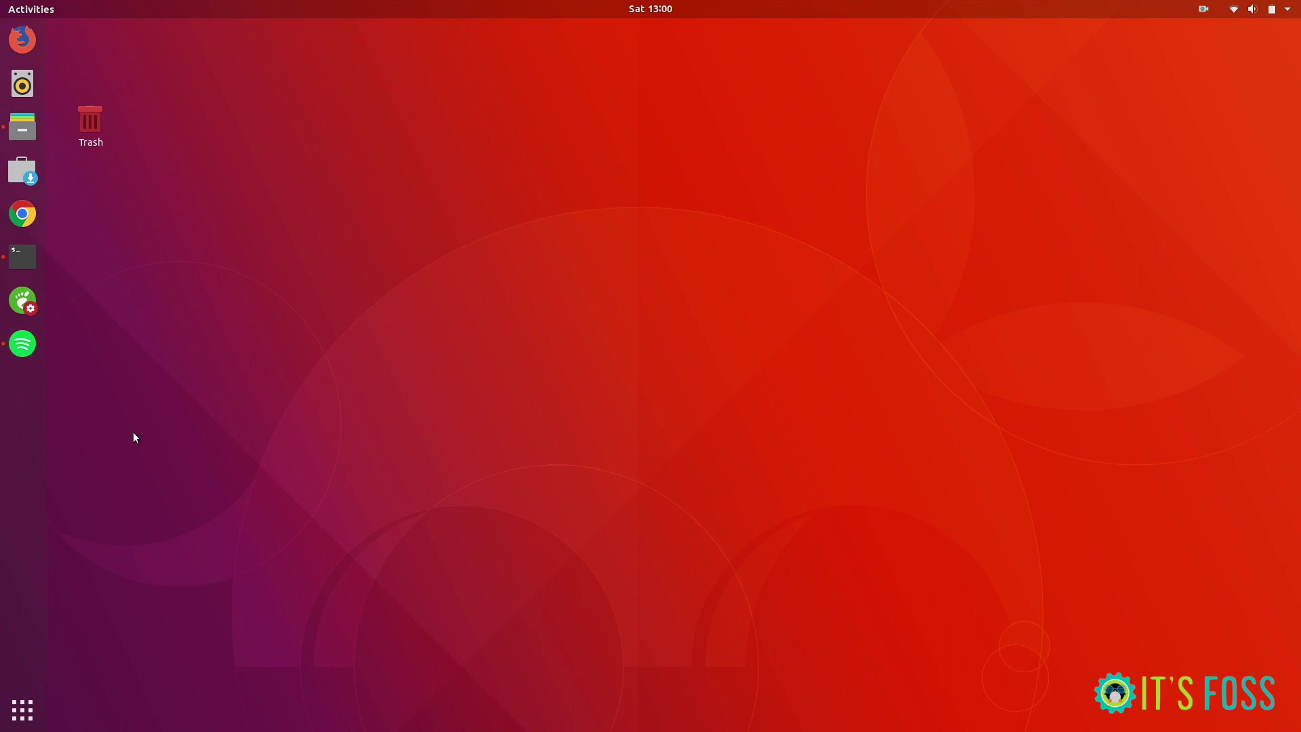
- Relaunch Tweaks from the applications search for 'tw'
click(33, 708)
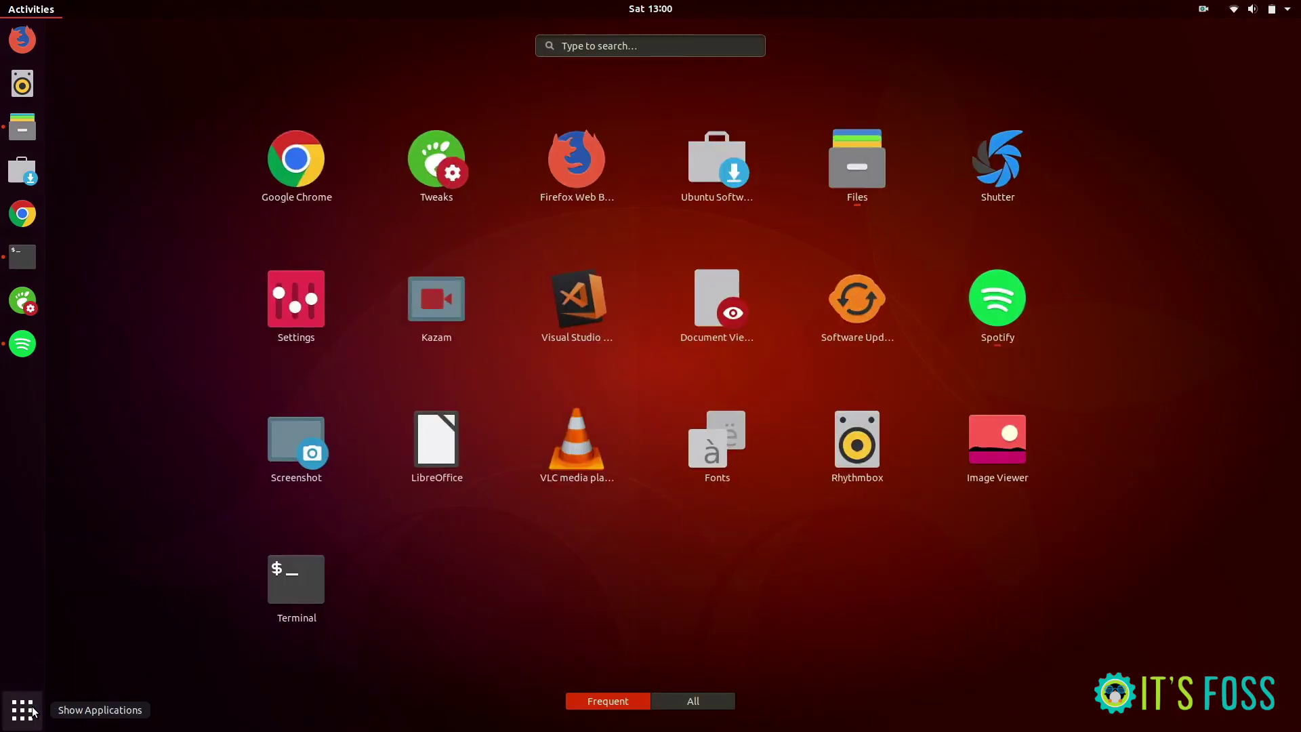
text(tw)
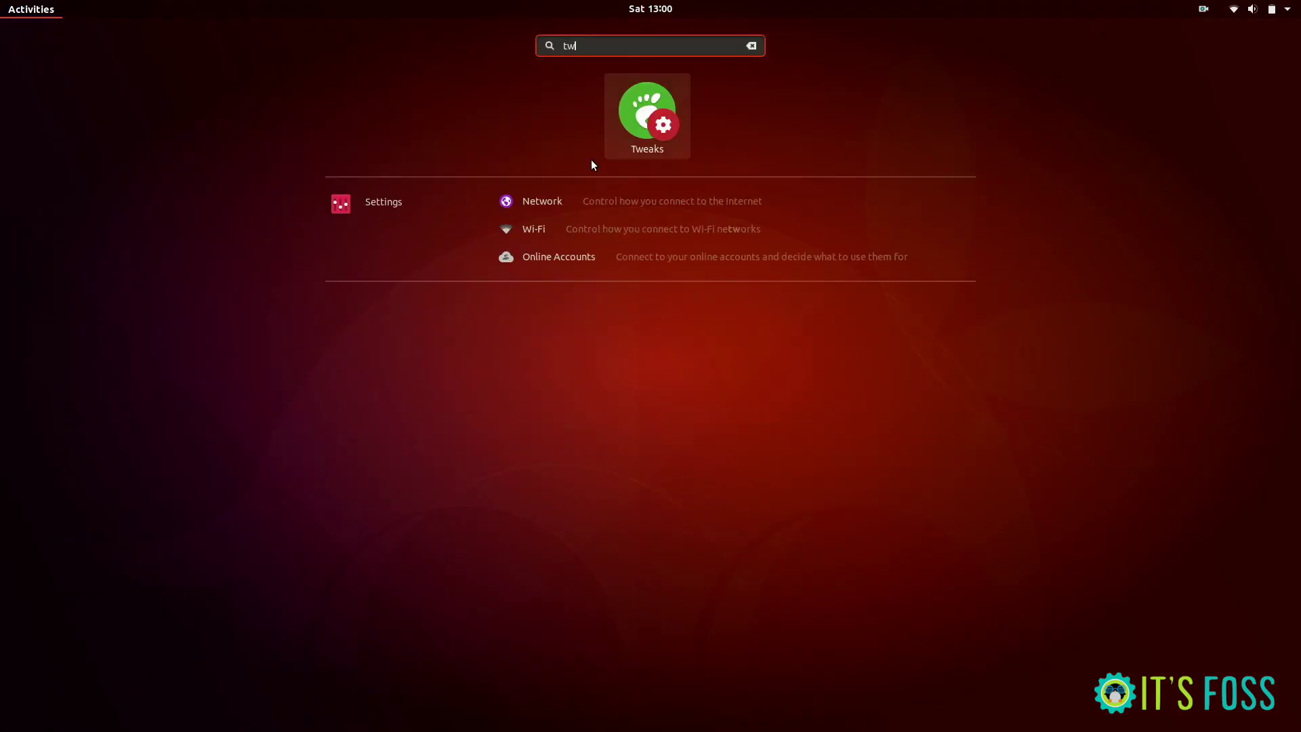
click(664, 124)
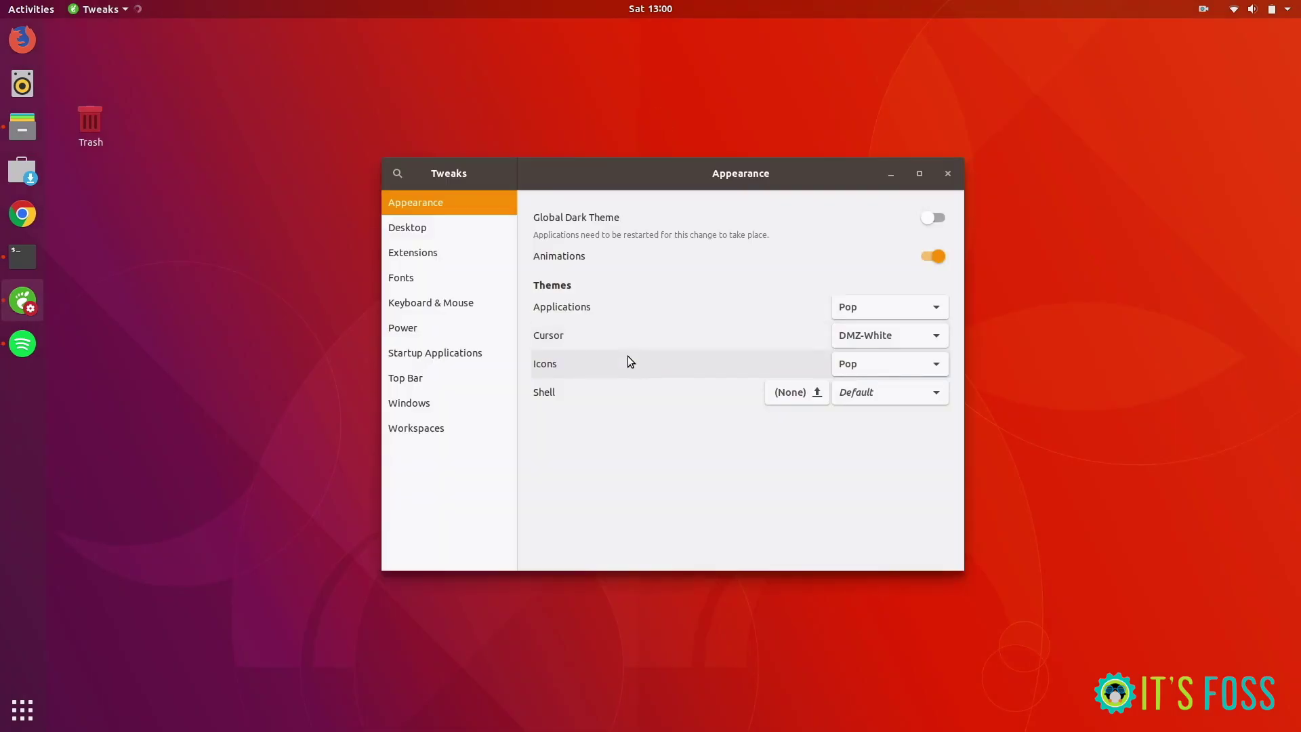
- Try the Pop shell theme, then set the Shell theme back to Default
click(892, 392)
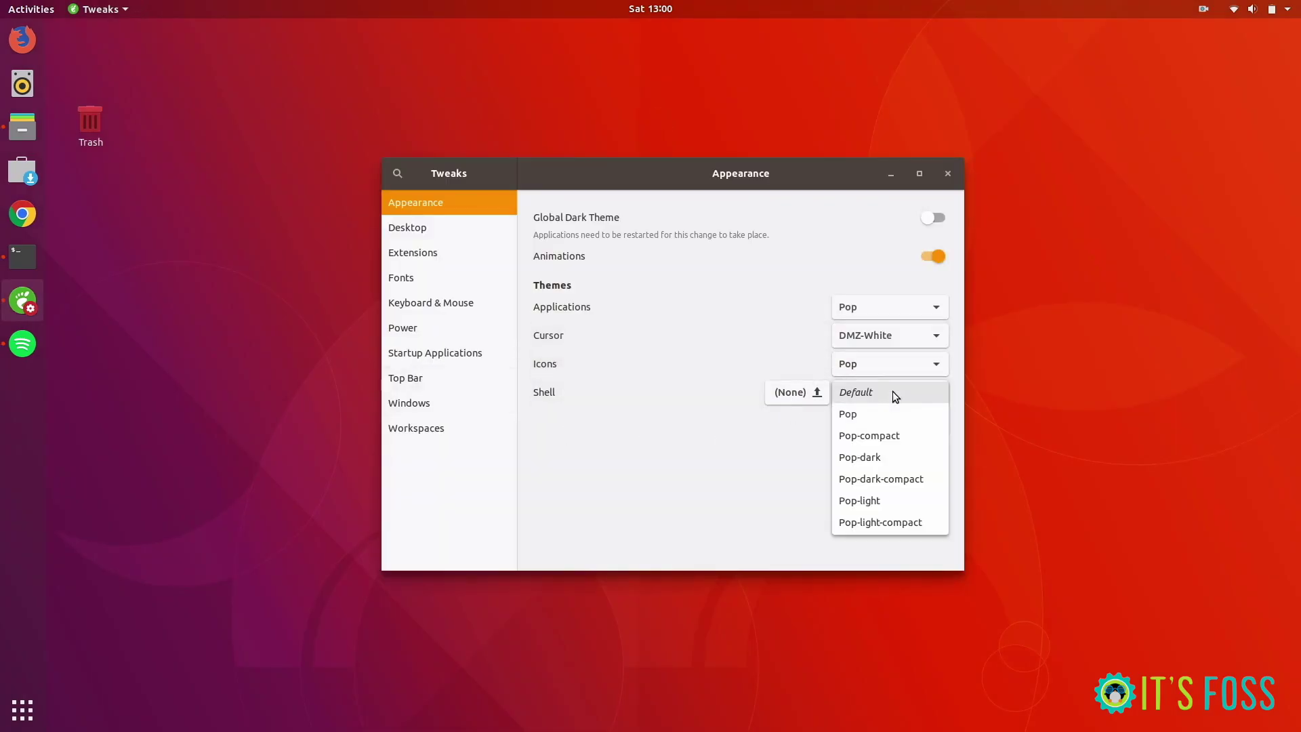
click(873, 413)
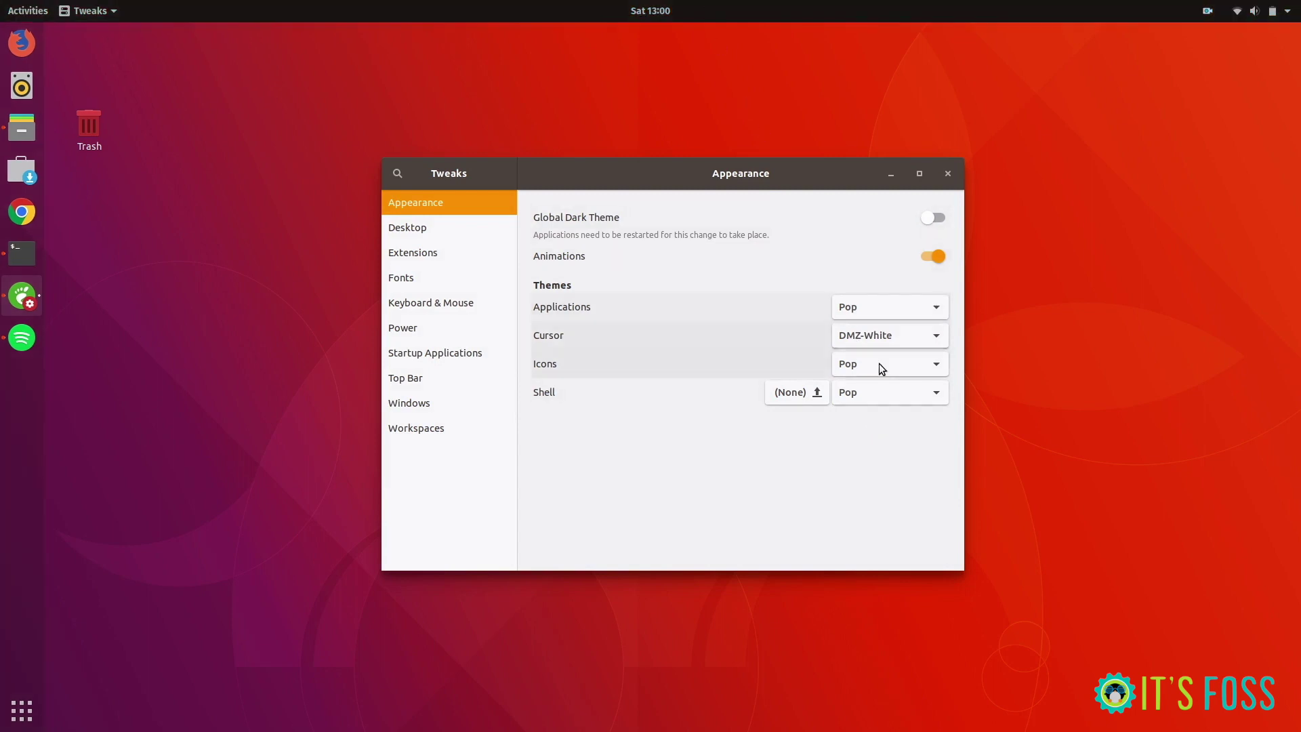
click(893, 393)
click(869, 374)
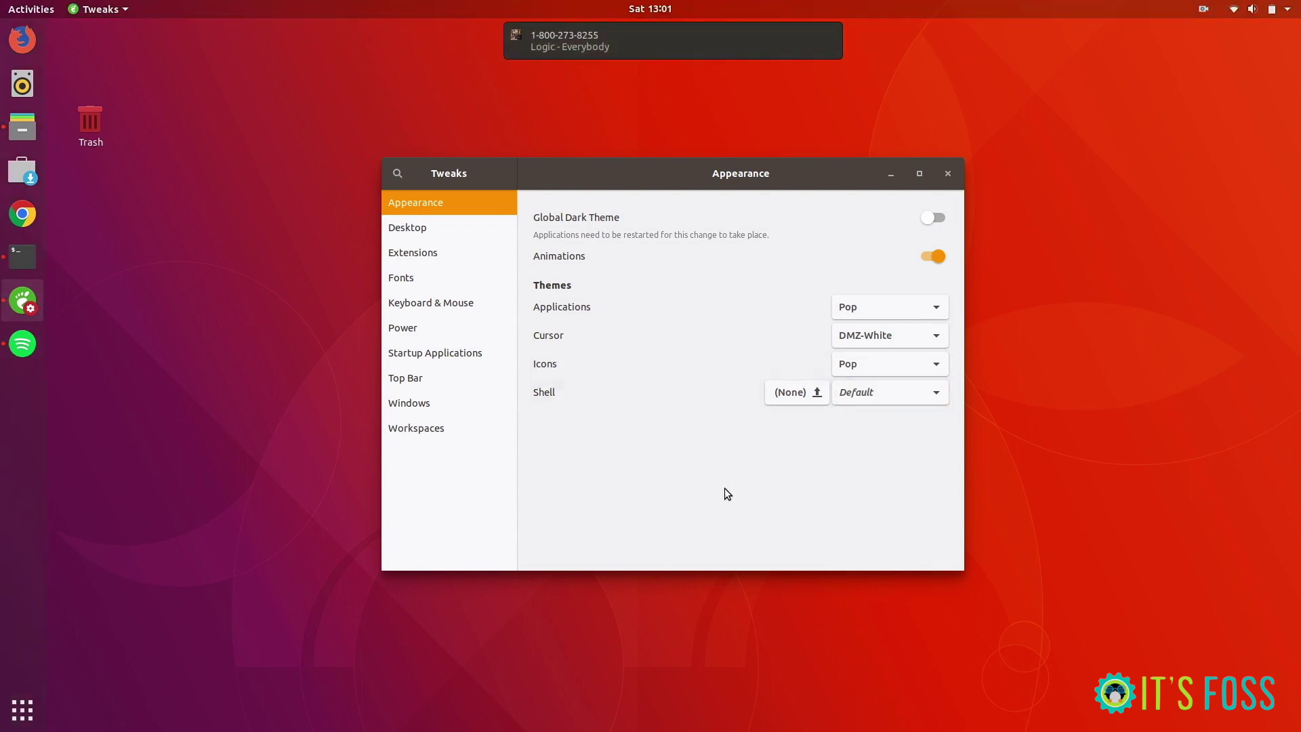
- Raise the volume, lower the brightness, and set the Shell theme to Pop
key(XF86AudioRaiseVolume)
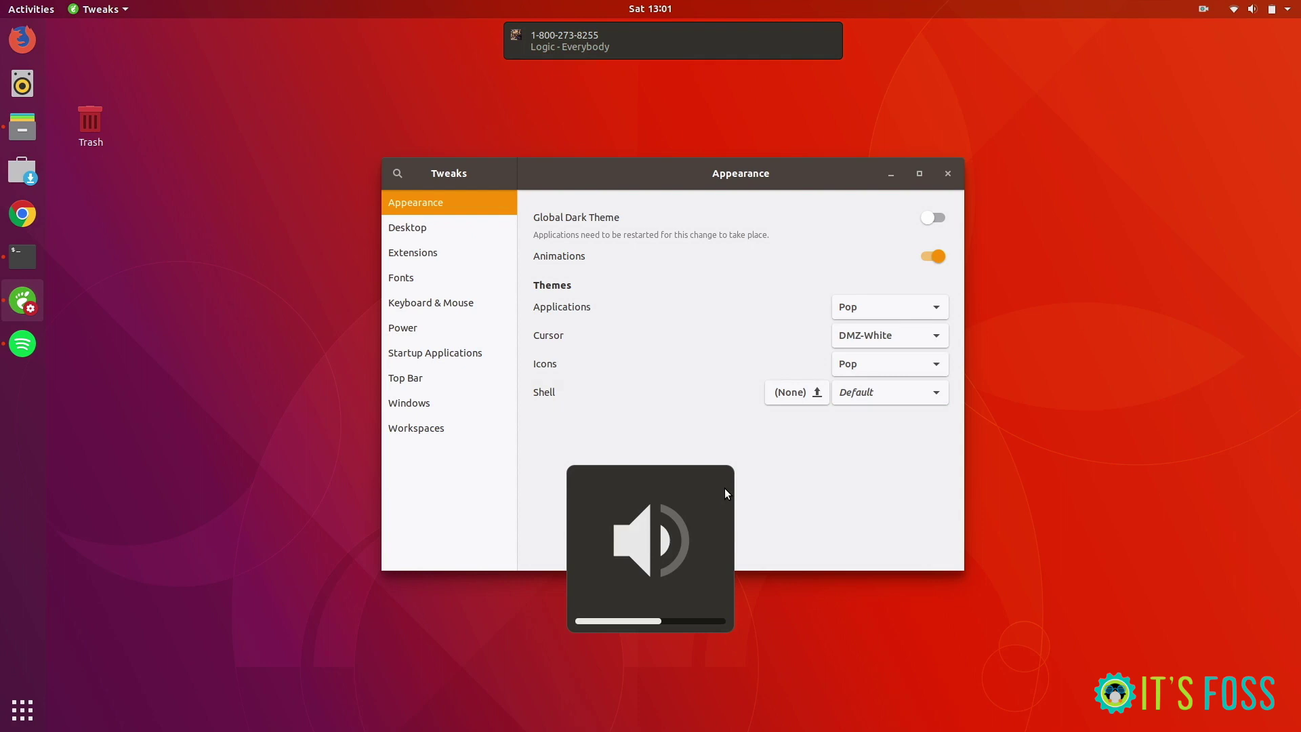
key(XF86MonBrightnessDown)
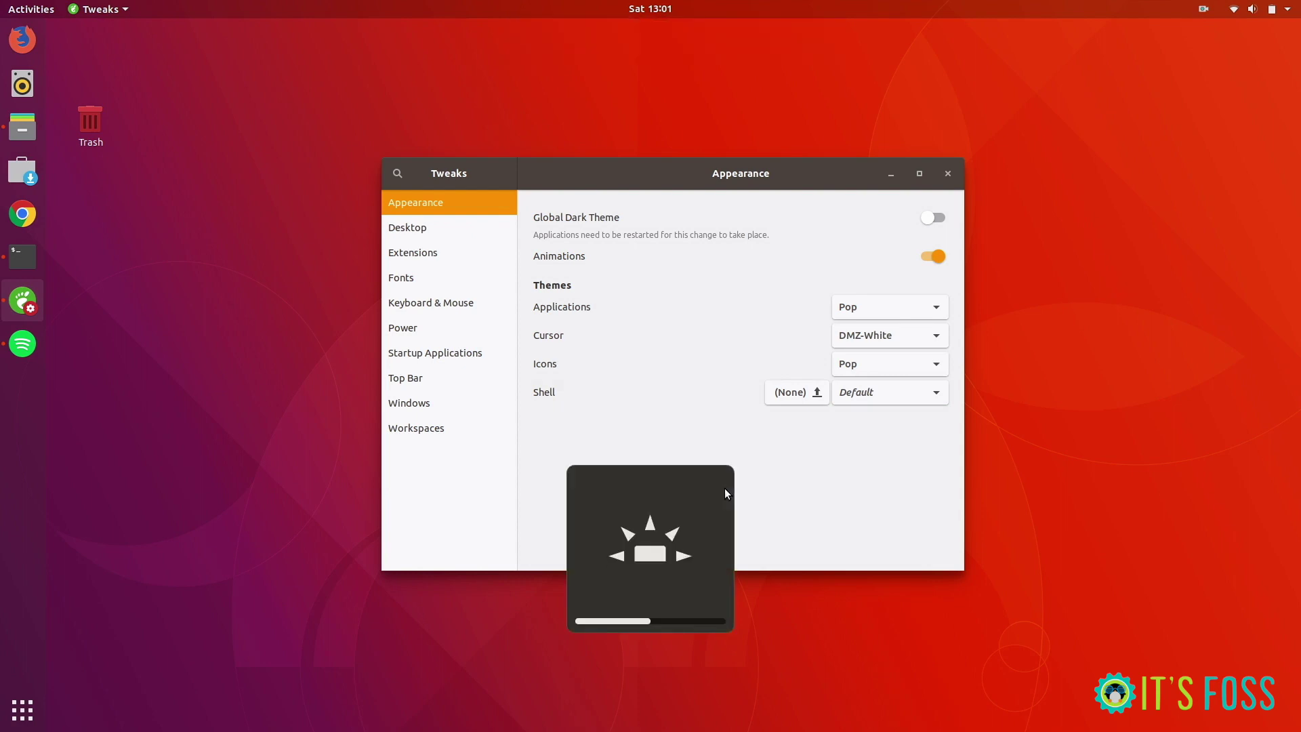
click(895, 391)
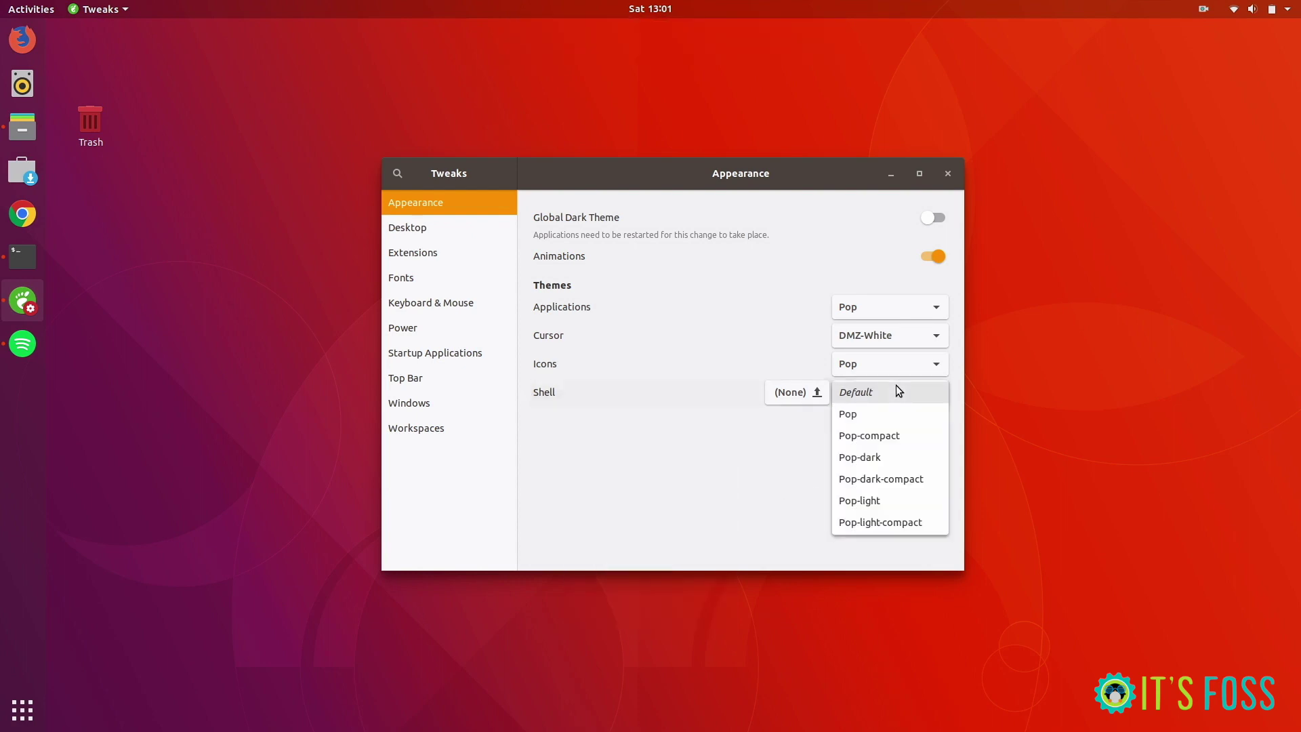
click(867, 412)
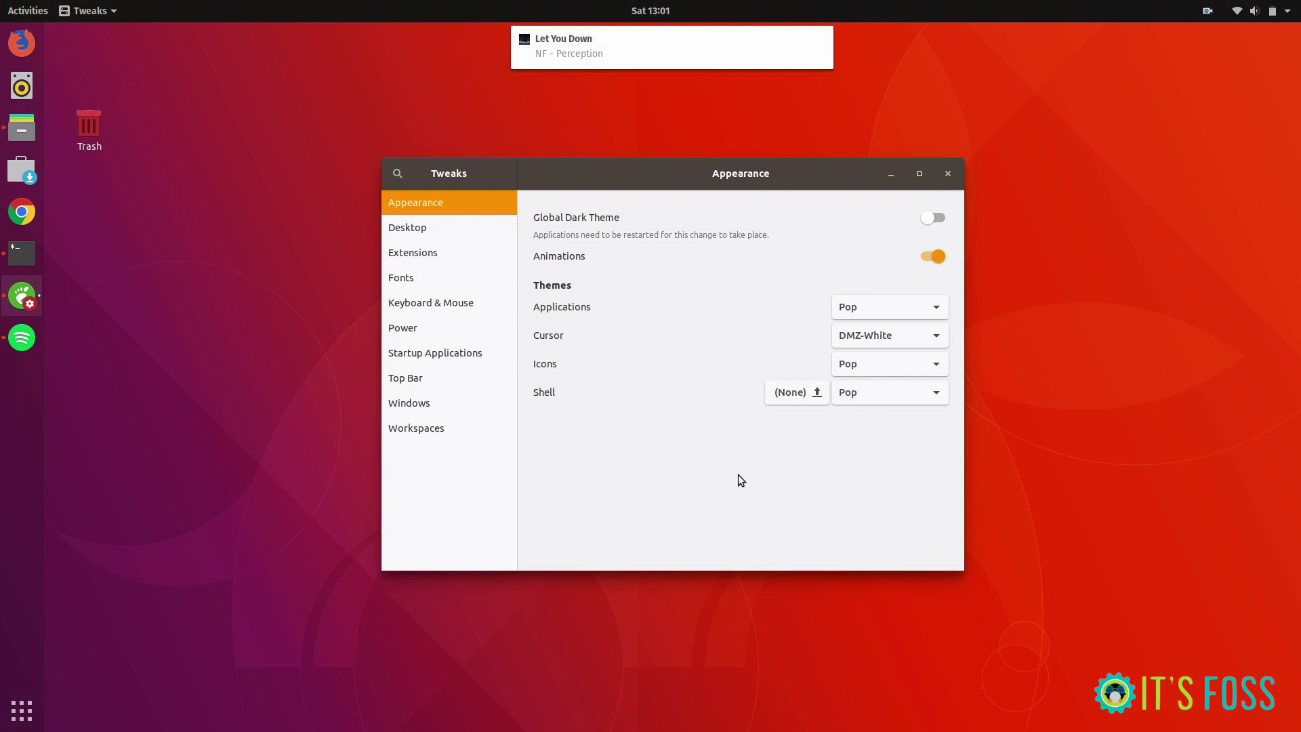
- Lower the system volume and dim the screen to about half brightness
key(XF86AudioLowerVolume)
key(XF86AudioLowerVolume)
key(XF86AudioLowerVolume)
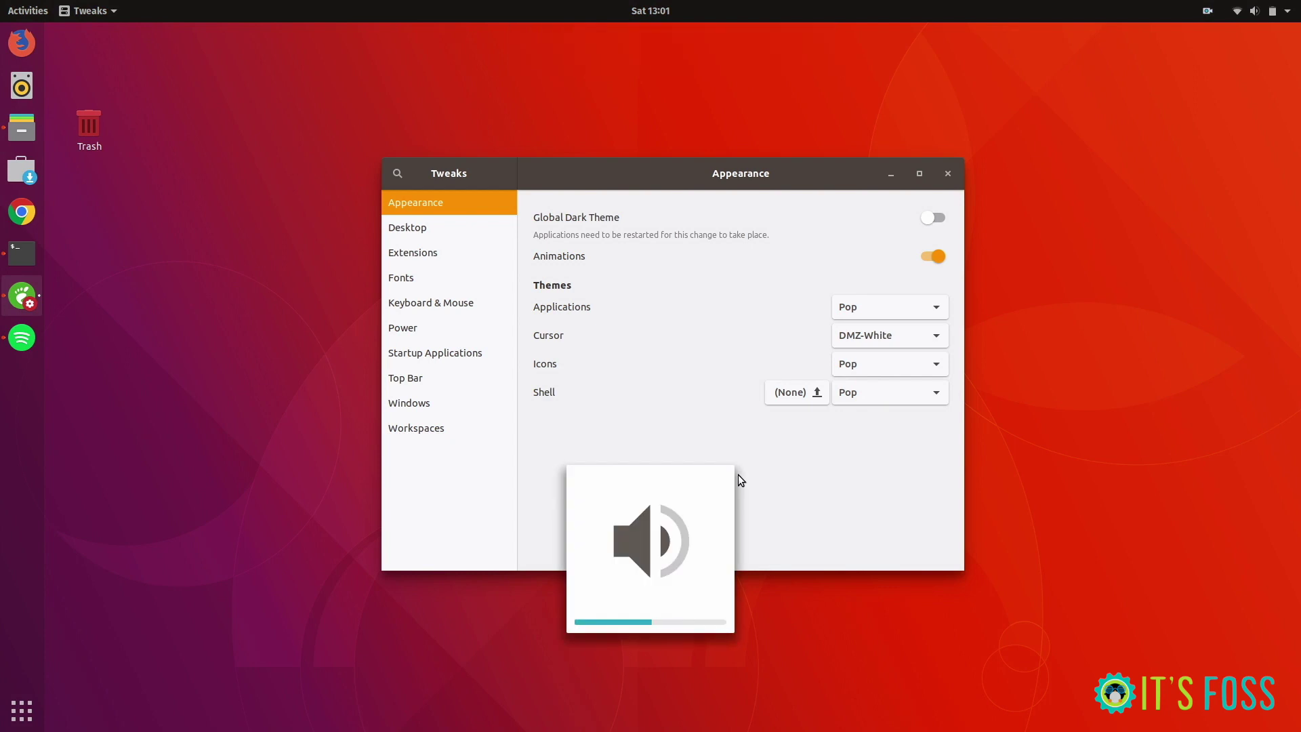
key(XF86MonBrightnessUp)
key(XF86MonBrightnessDown)
key(XF86MonBrightnessDown)
key(XF86MonBrightnessDown)
key(XF86MonBrightnessDown)
key(XF86MonBrightnessDown)
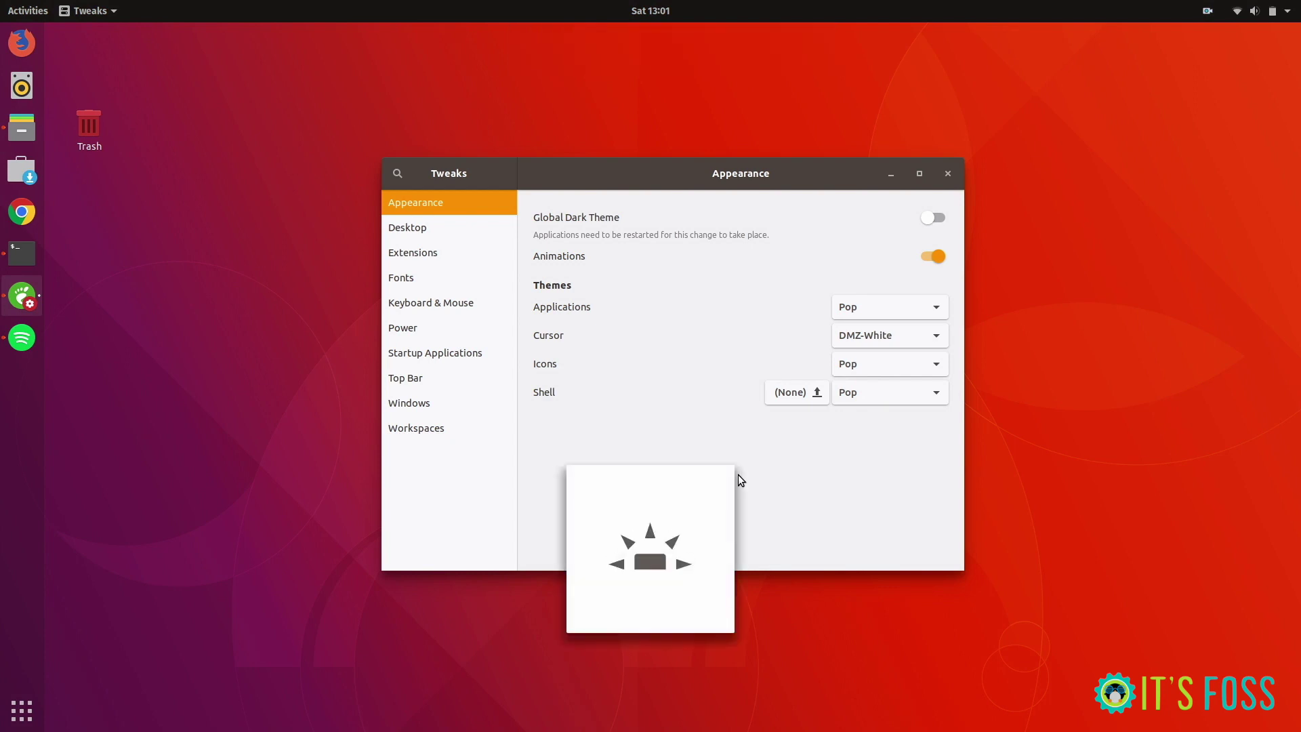